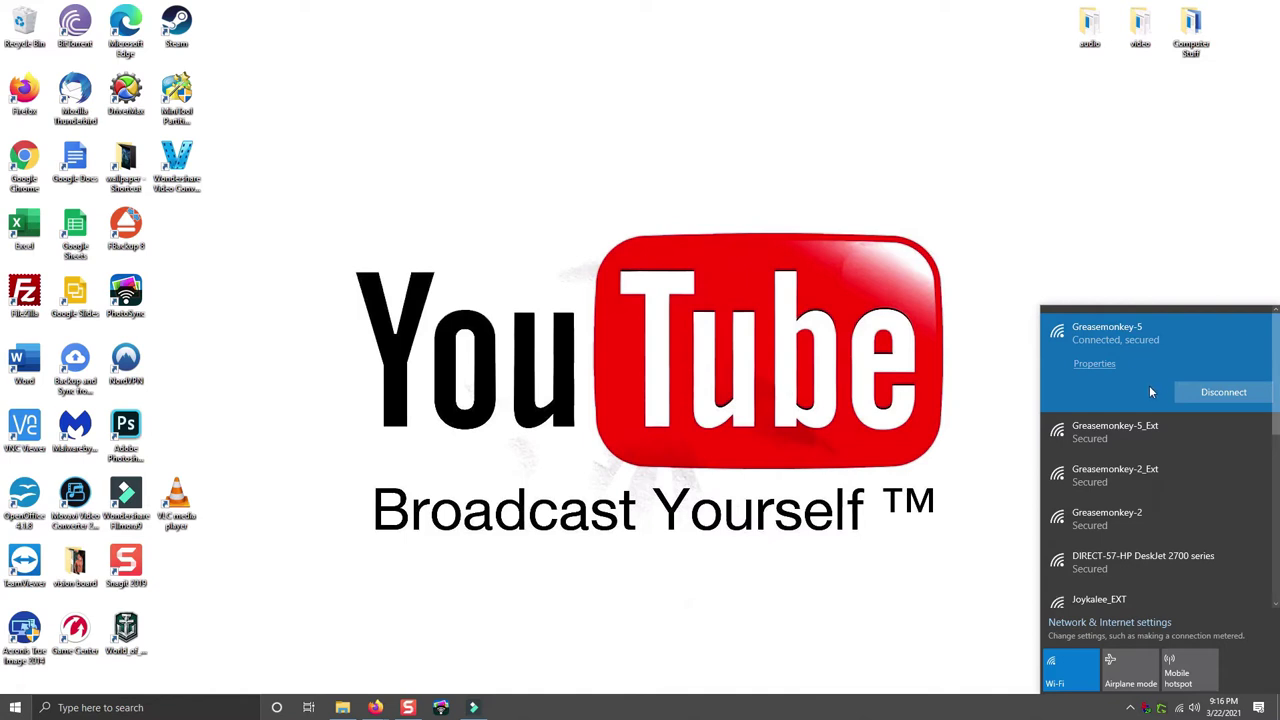
- Disconnect from the Greasemonkey-5 Wi-Fi network and connect to Greasemonkey-5_Ext with automatic connection enabled
click(1220, 395)
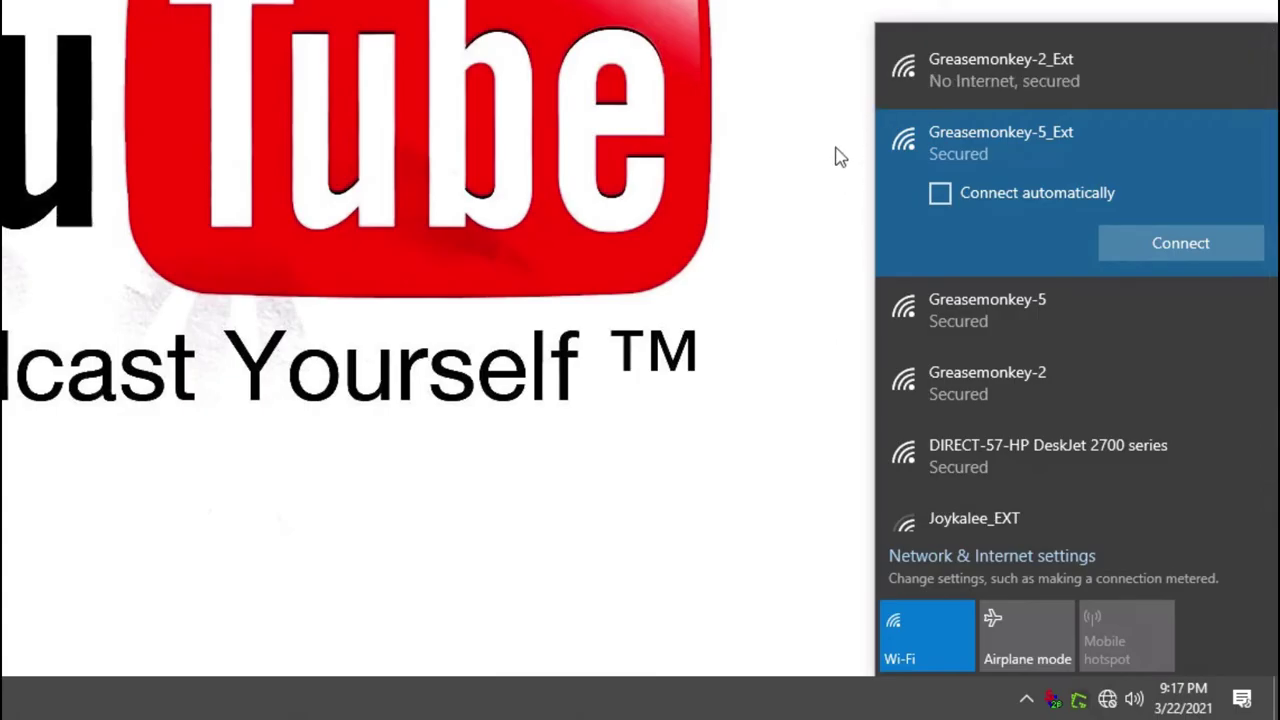
click(1032, 200)
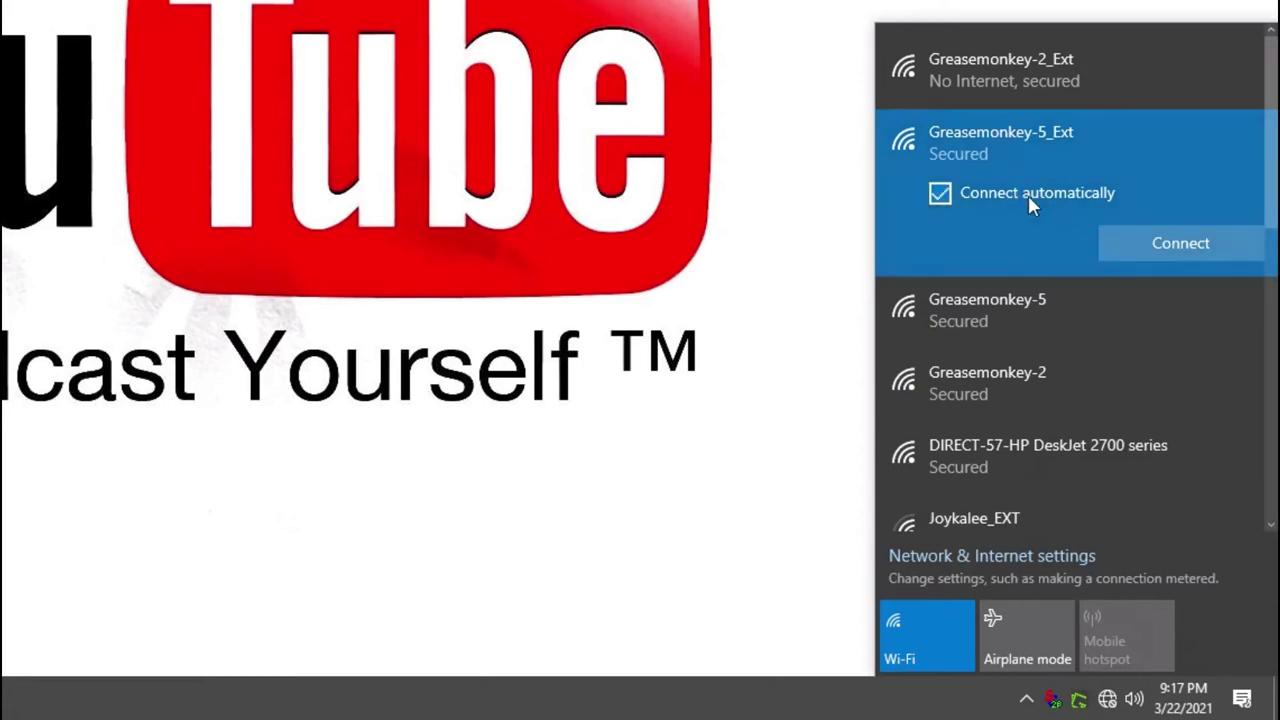
click(1180, 243)
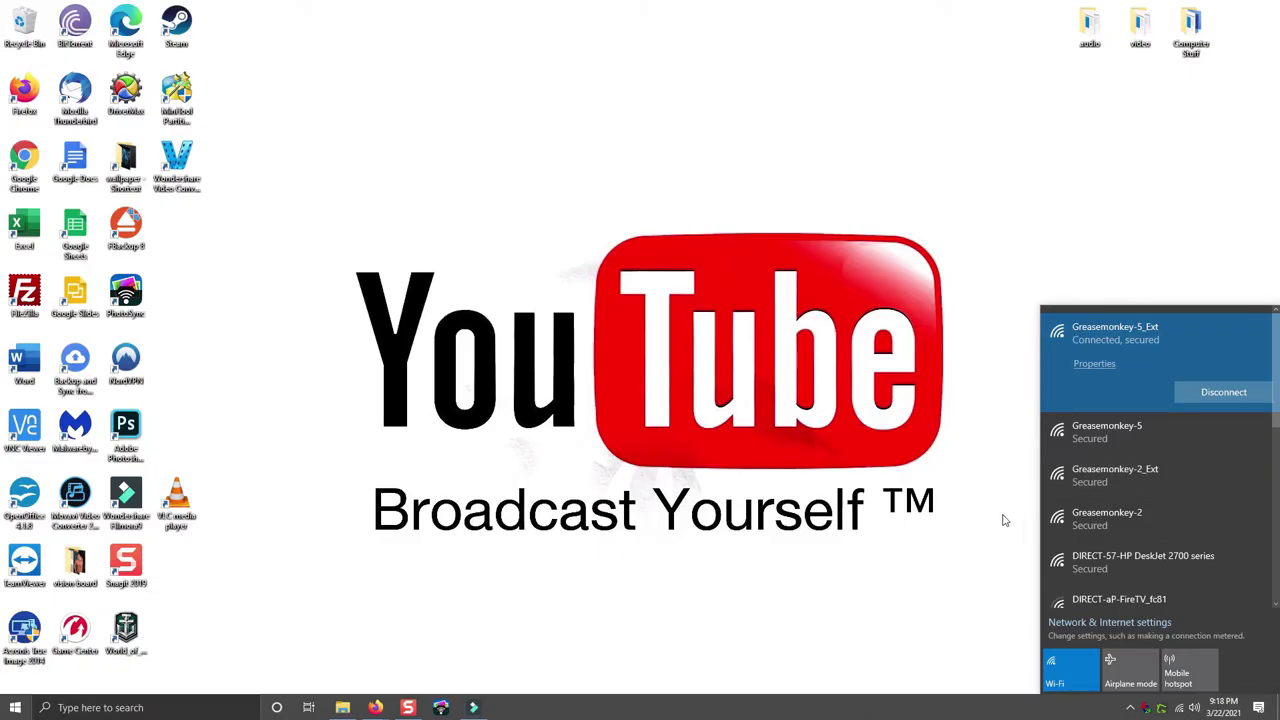
click(923, 520)
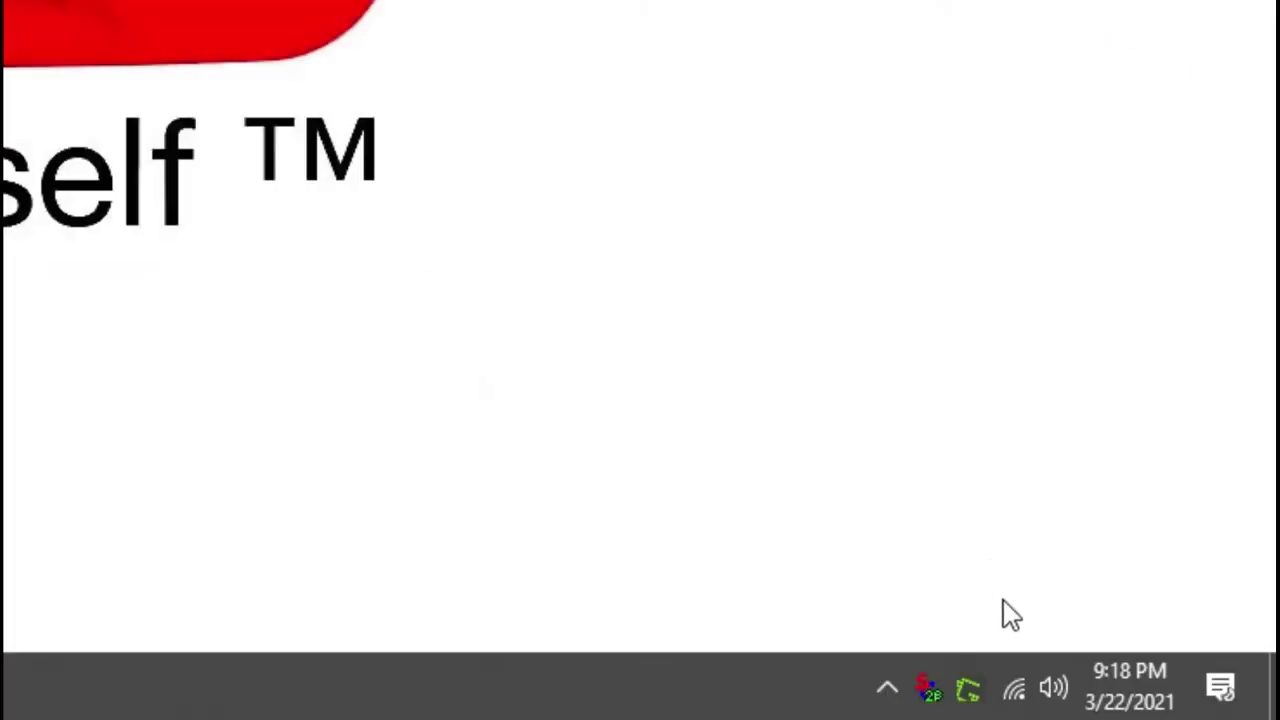
- Forget every saved Wi-Fi network in the known networks list of the Network & Internet settings
right_click(1015, 693)
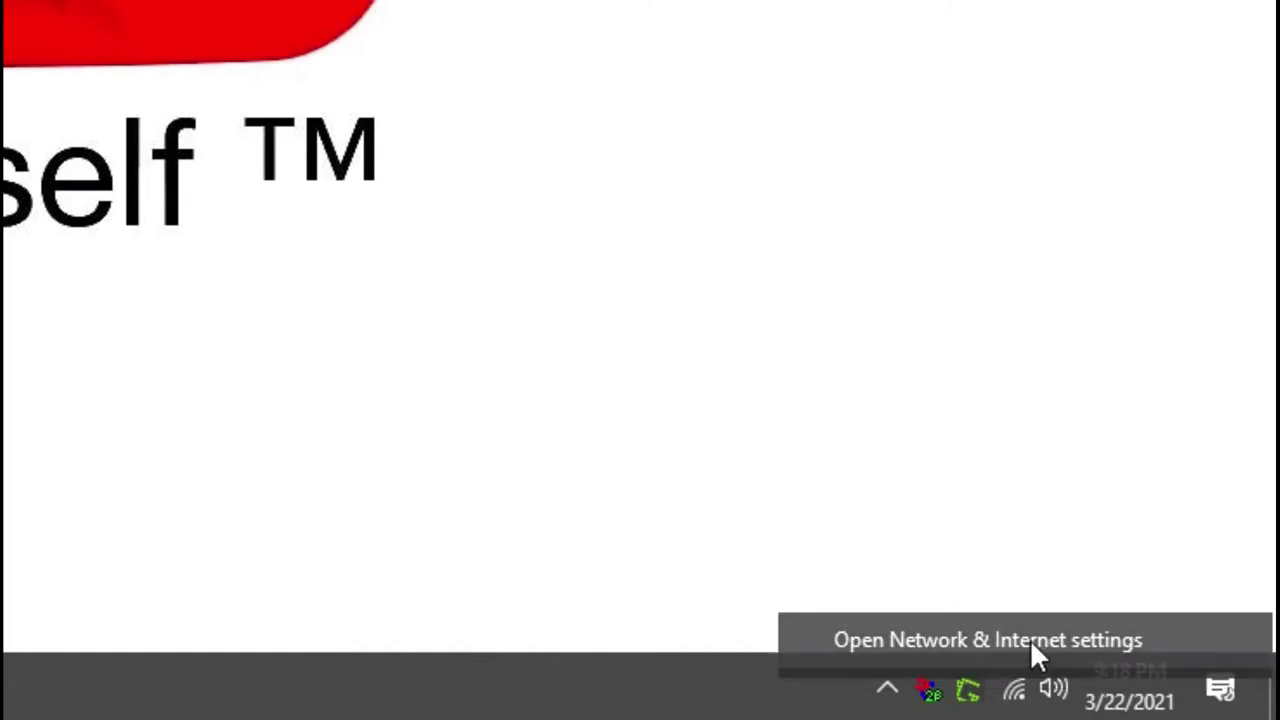
click(1030, 639)
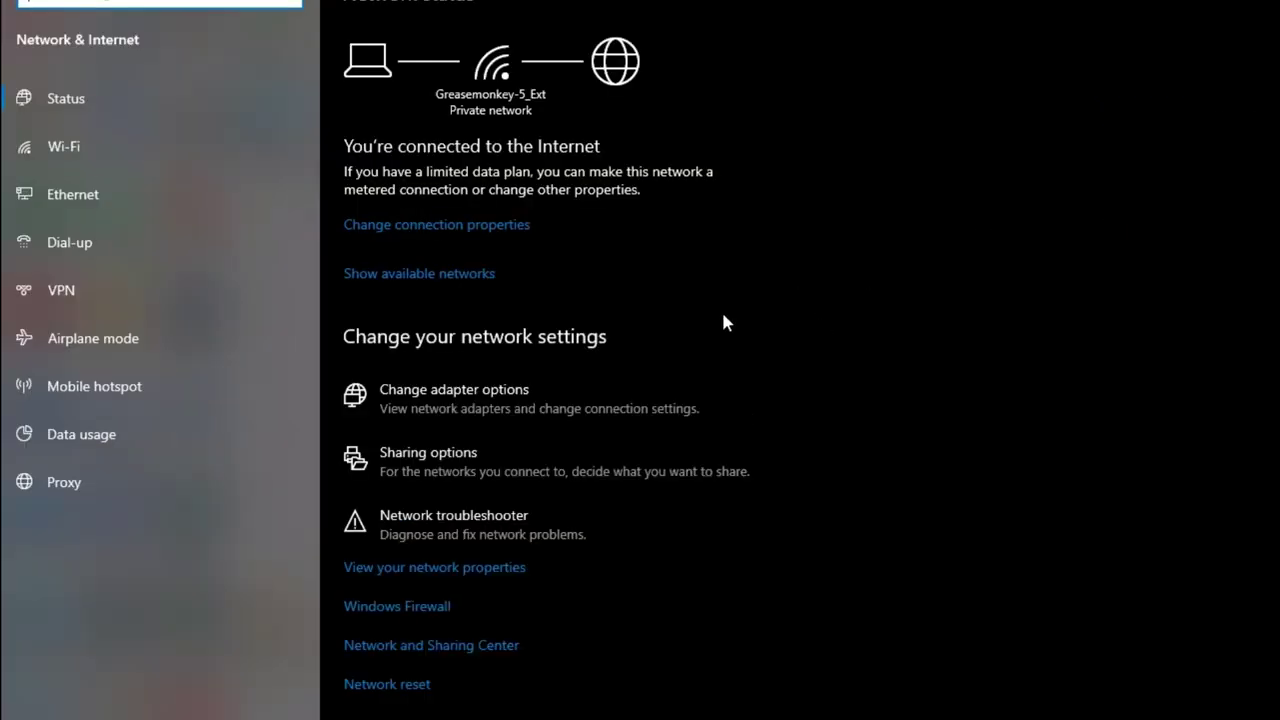
click(85, 149)
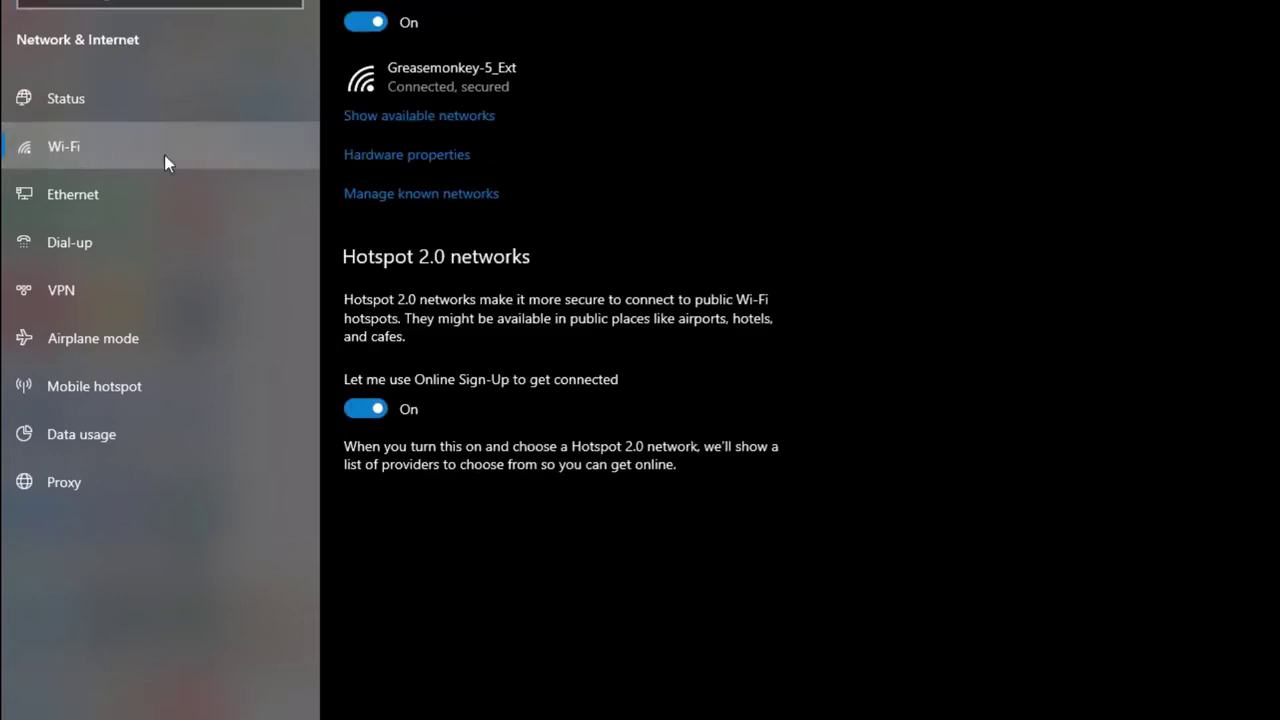
click(464, 203)
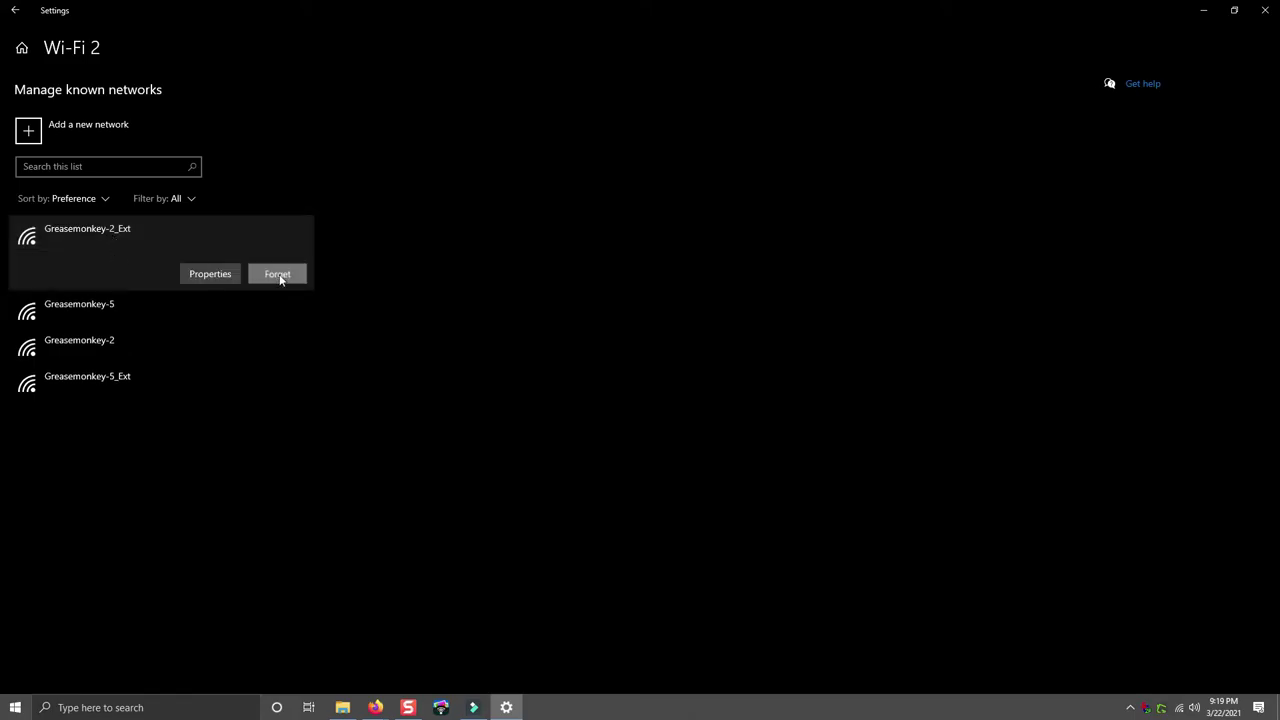
click(279, 275)
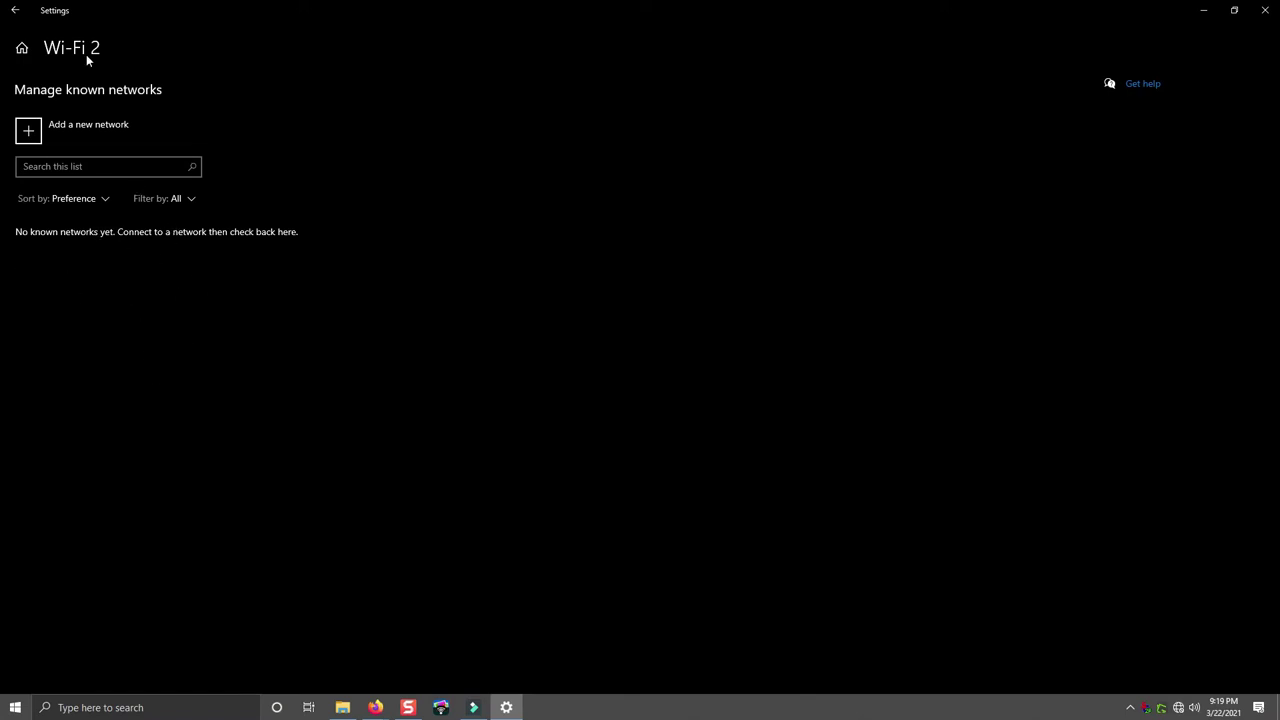
click(1263, 12)
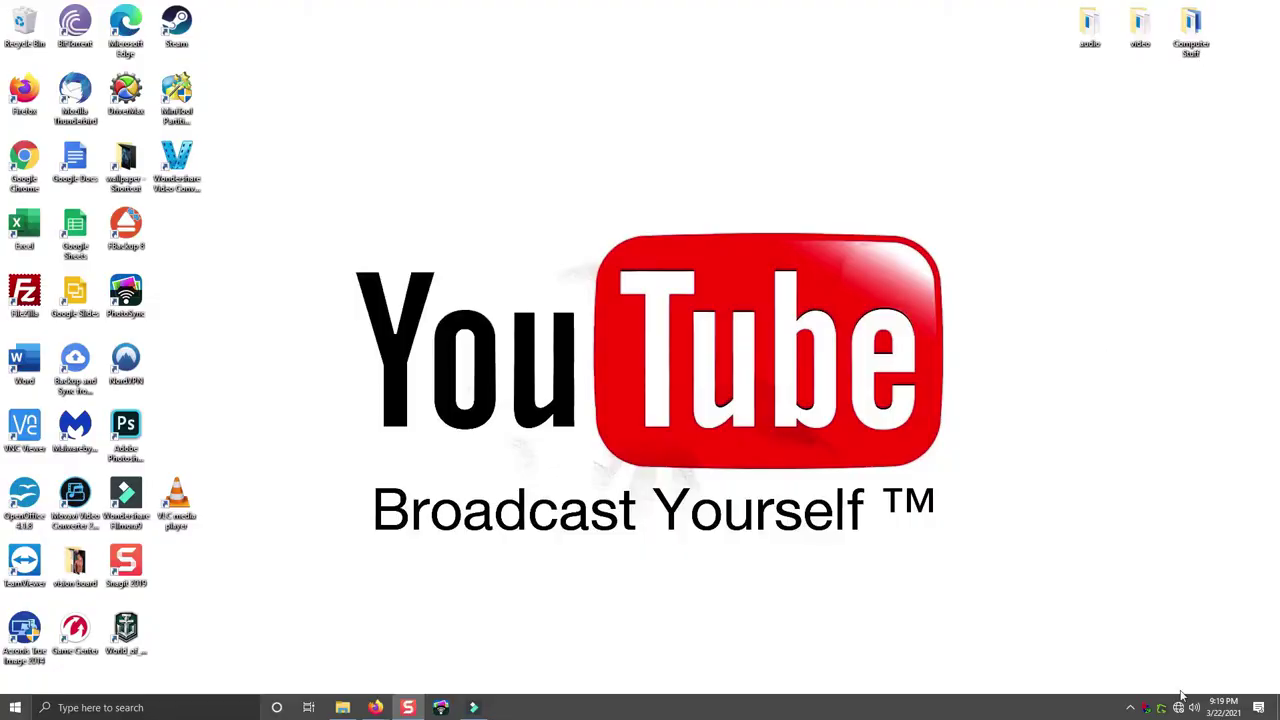
- Connect to the Greasemonkey-5_Ext Wi-Fi network with automatic connection on, entering the network security key
click(1179, 707)
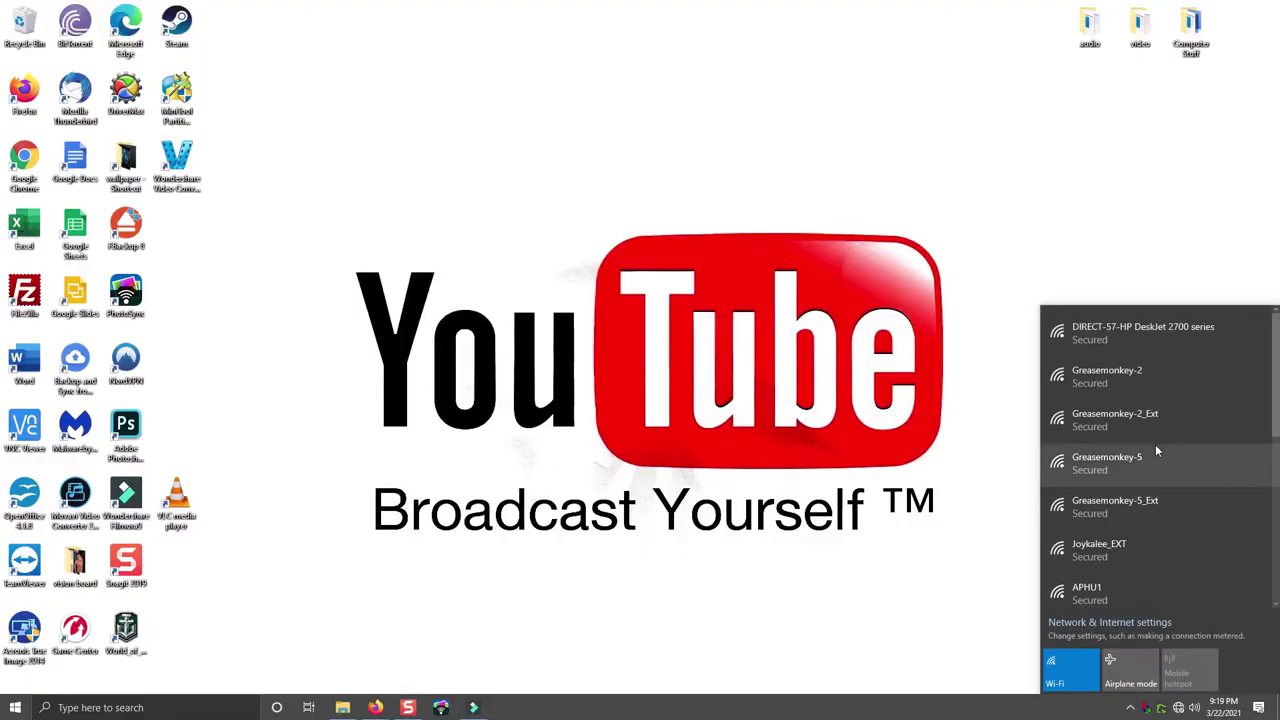
click(1148, 510)
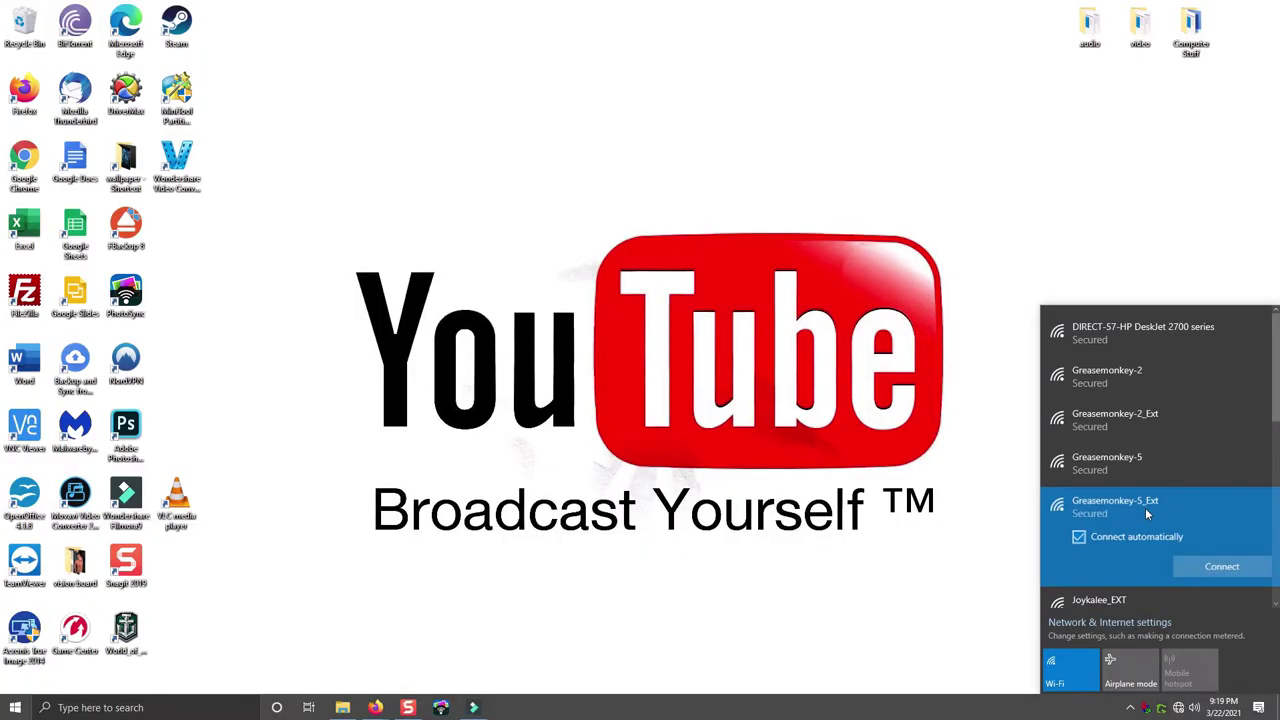
click(1219, 567)
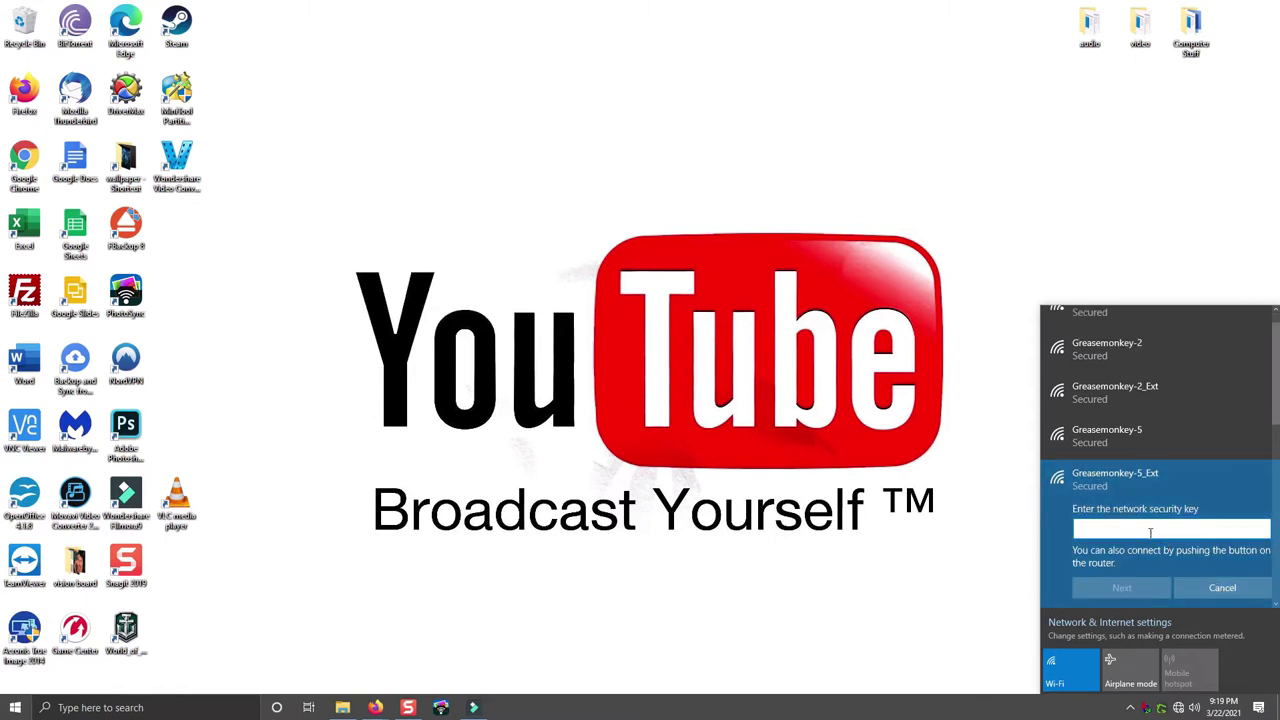
text(************)
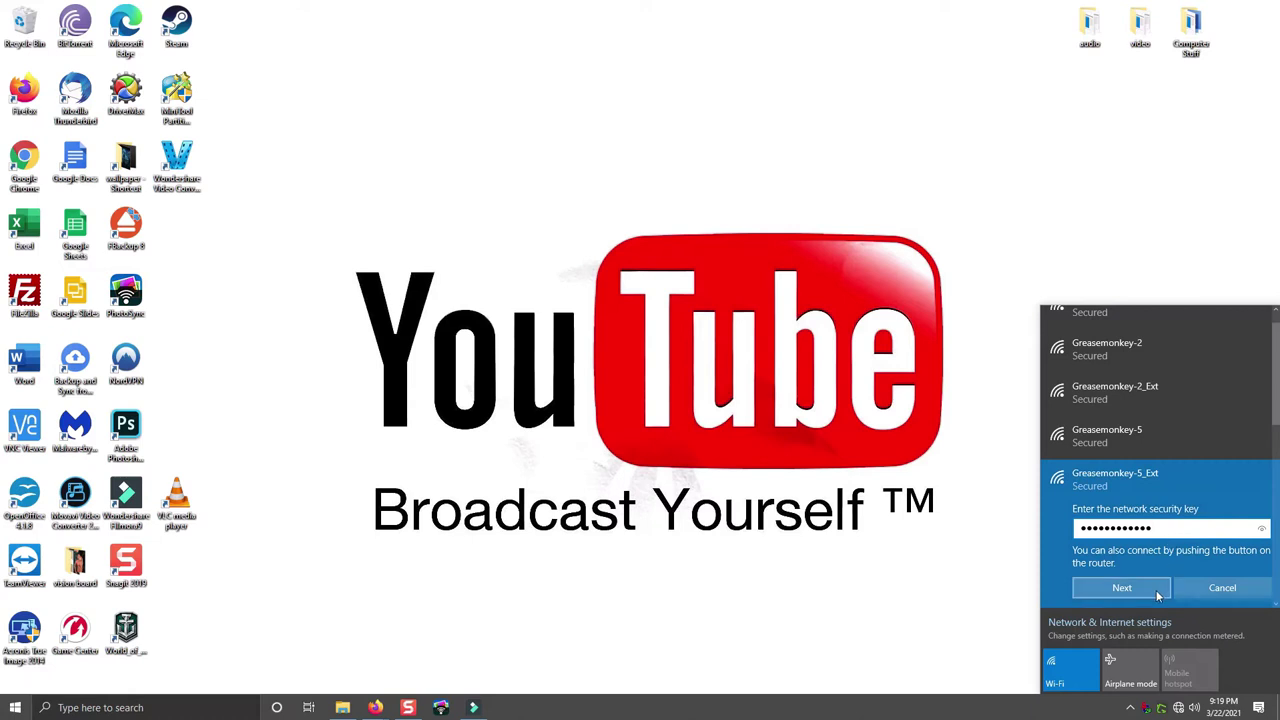
click(1157, 594)
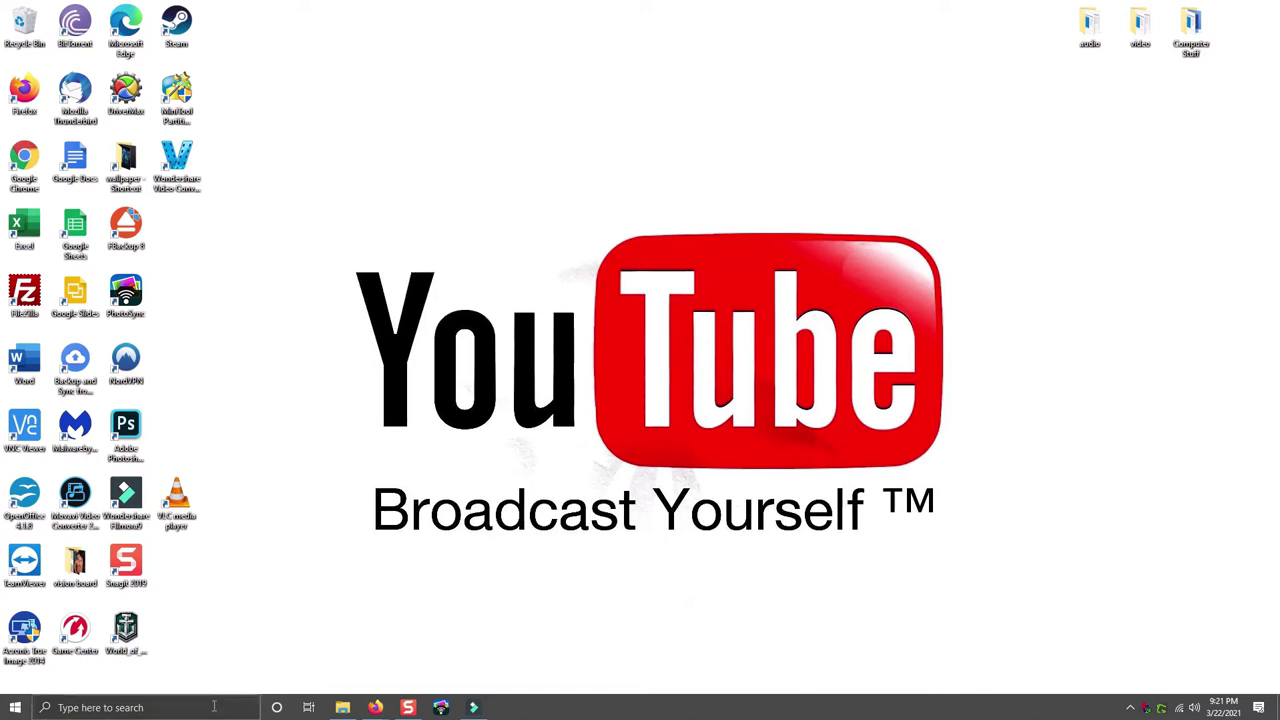
- Open Device Manager through a Windows search and collapse the Other devices category
click(161, 706)
text(device )
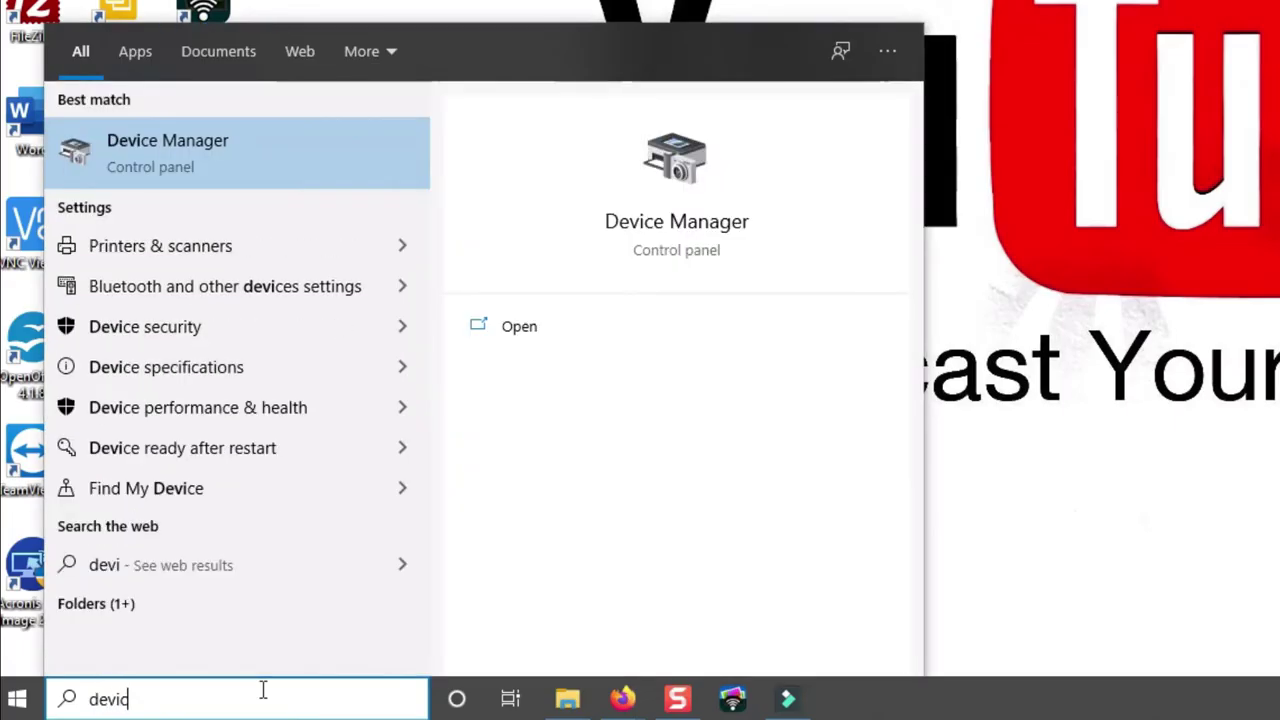
text(man)
key(Return)
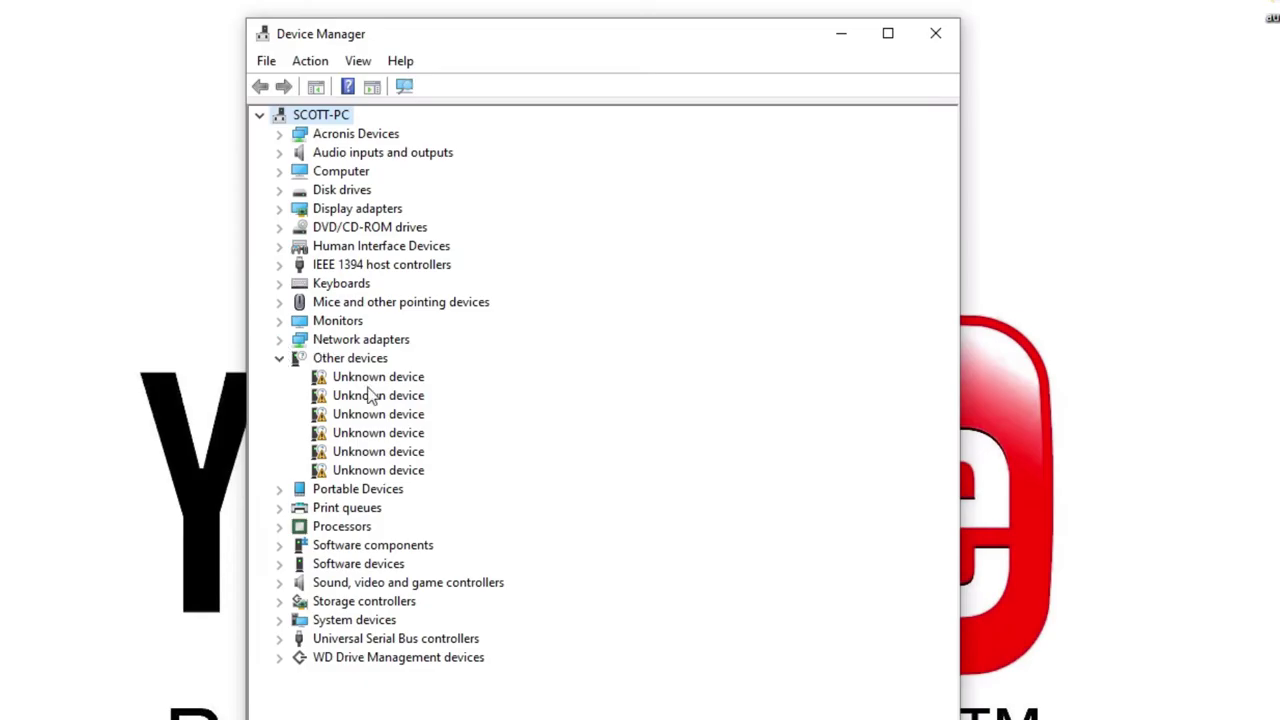
click(279, 358)
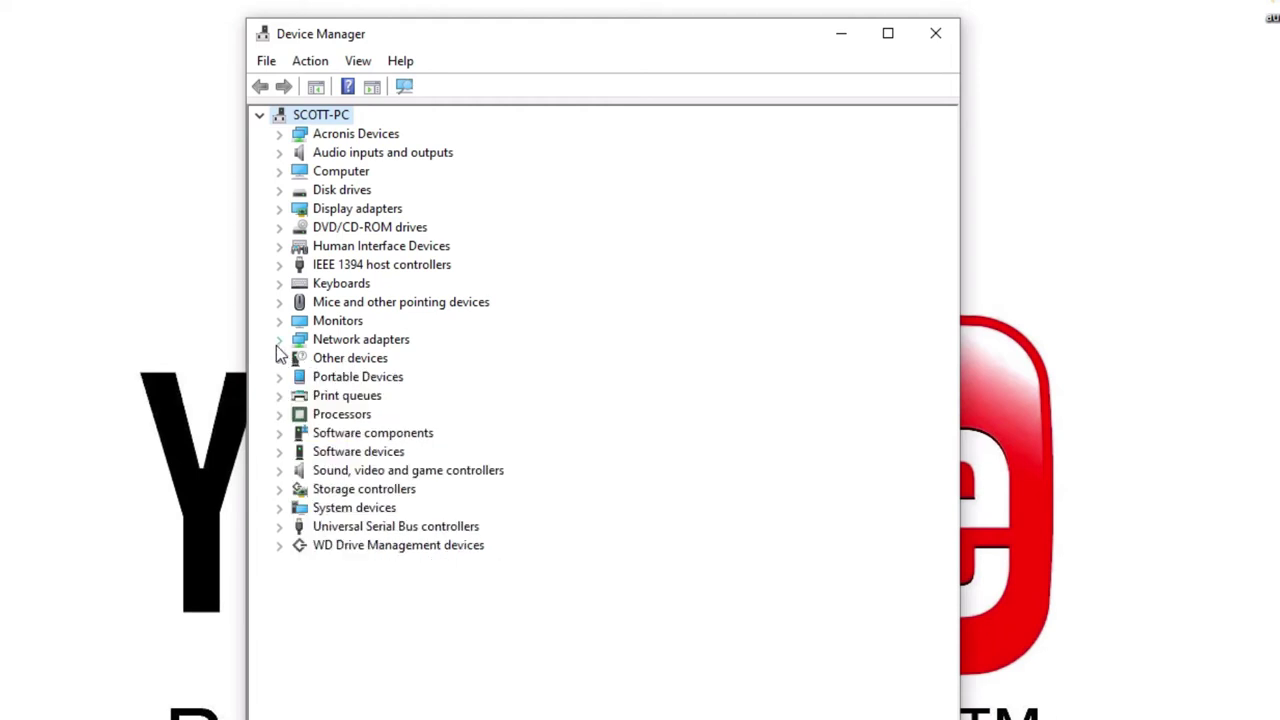
click(422, 377)
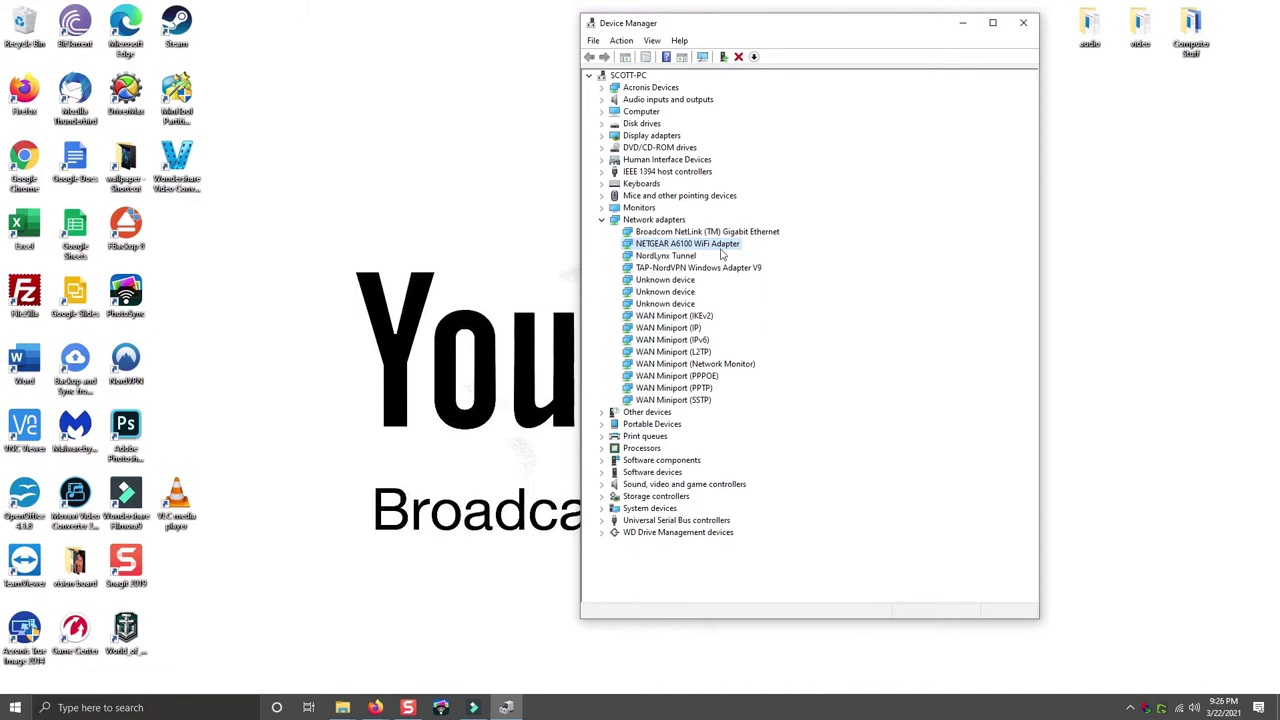
- Uninstall the NETGEAR A6100 WiFi Adapter device without deleting its driver software
right_click(717, 248)
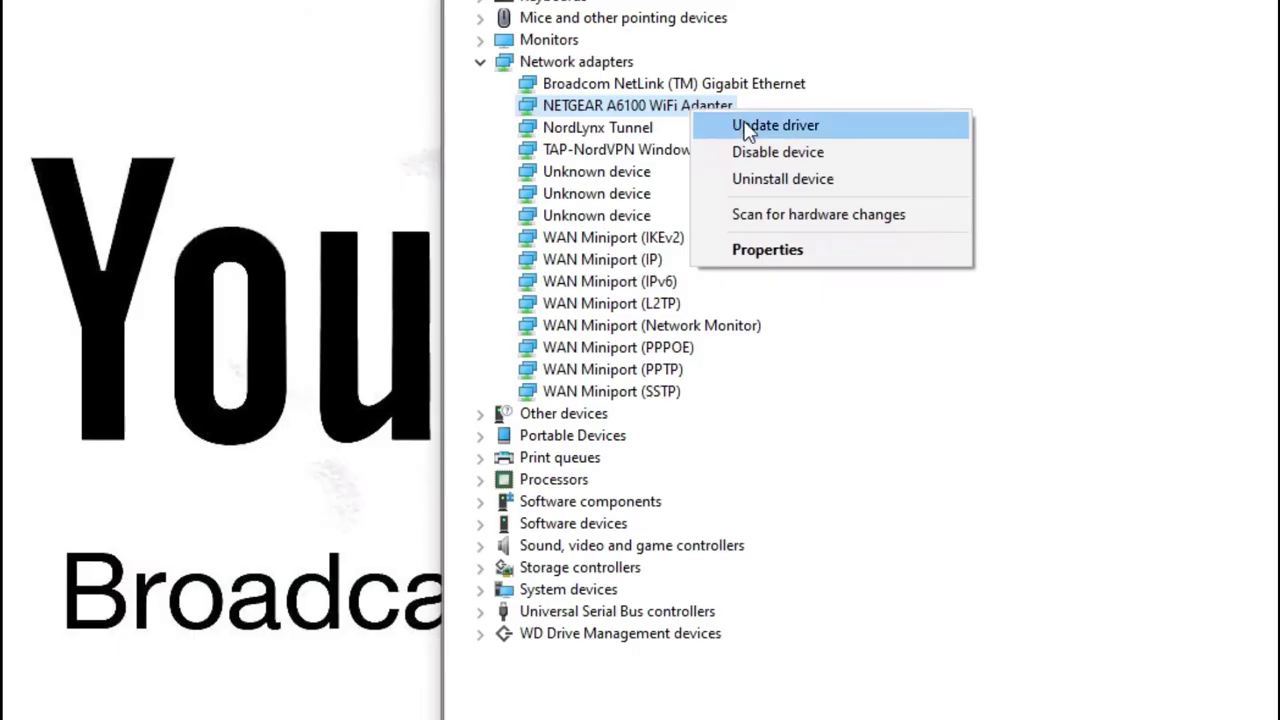
click(782, 180)
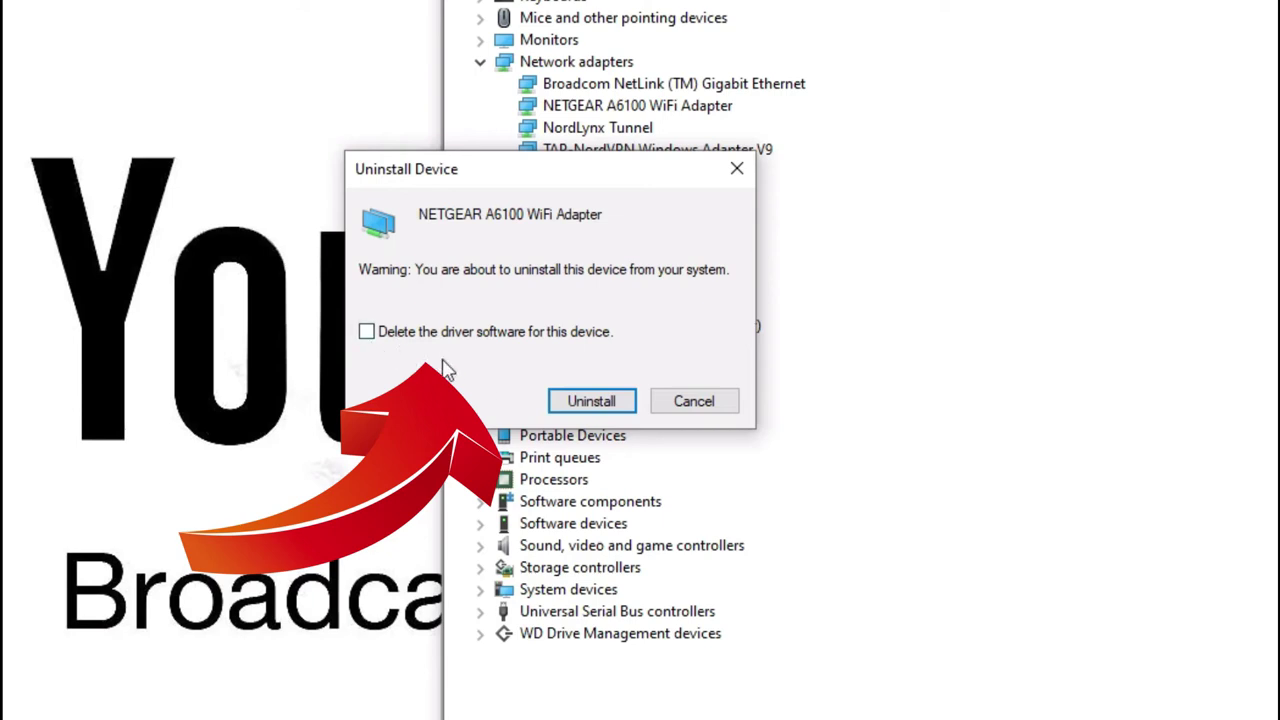
click(610, 401)
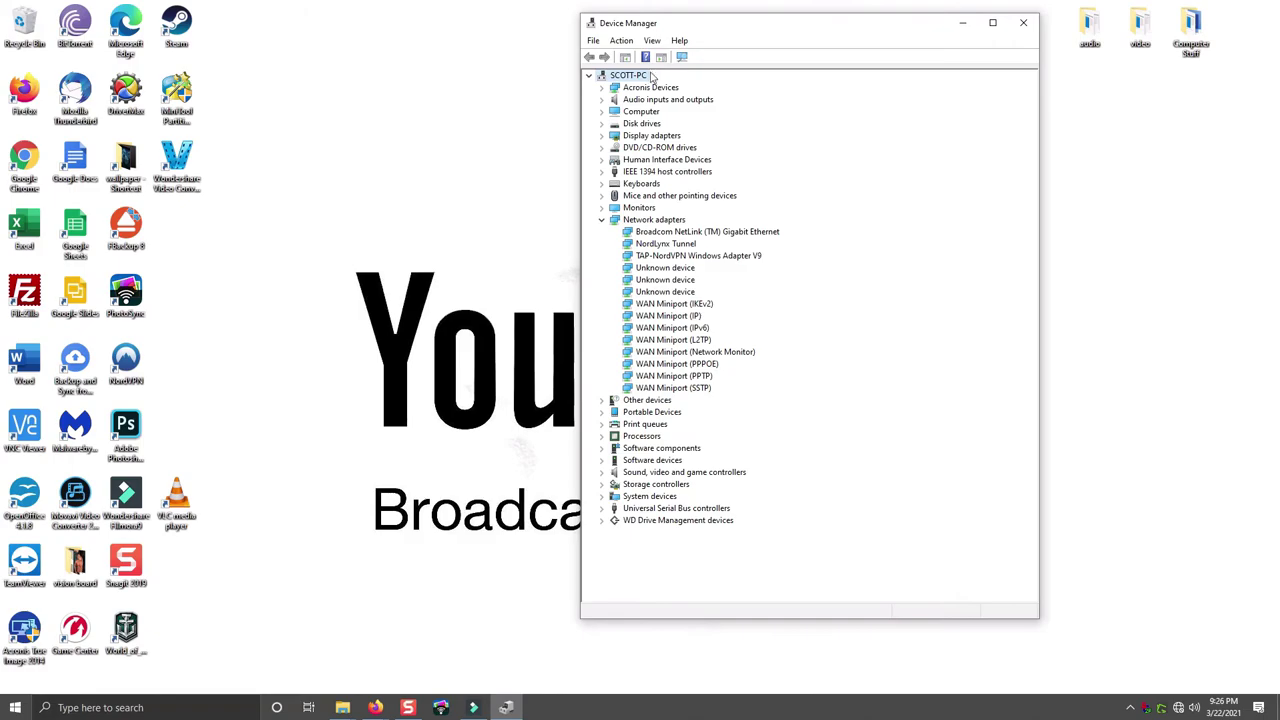
- Scan for hardware changes in Device Manager to redetect the WiFi adapter, and collapse Other devices
click(626, 44)
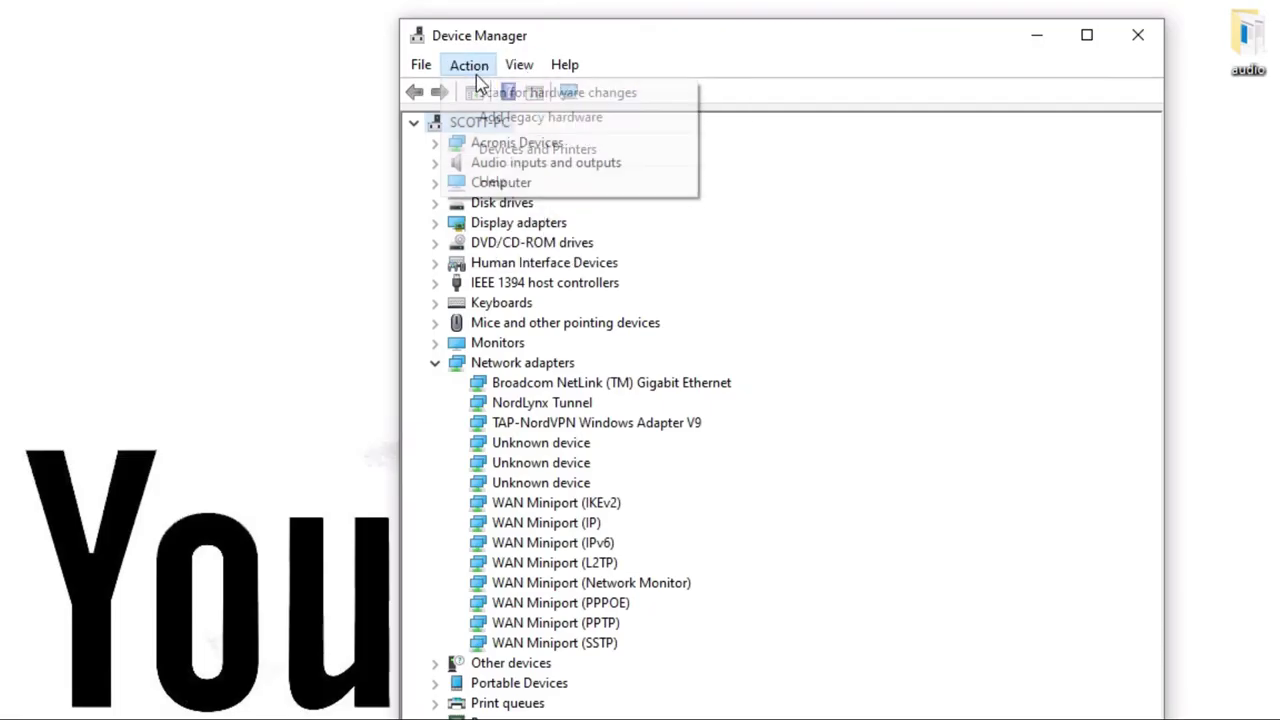
click(495, 94)
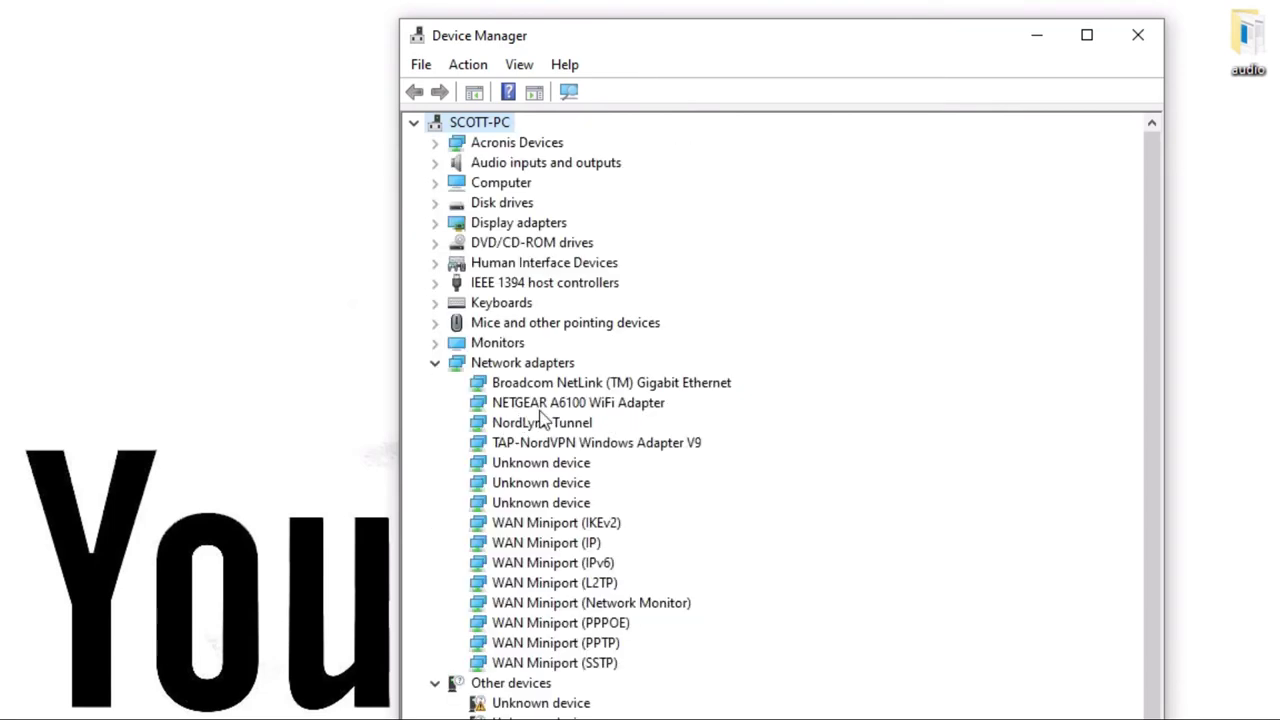
click(436, 682)
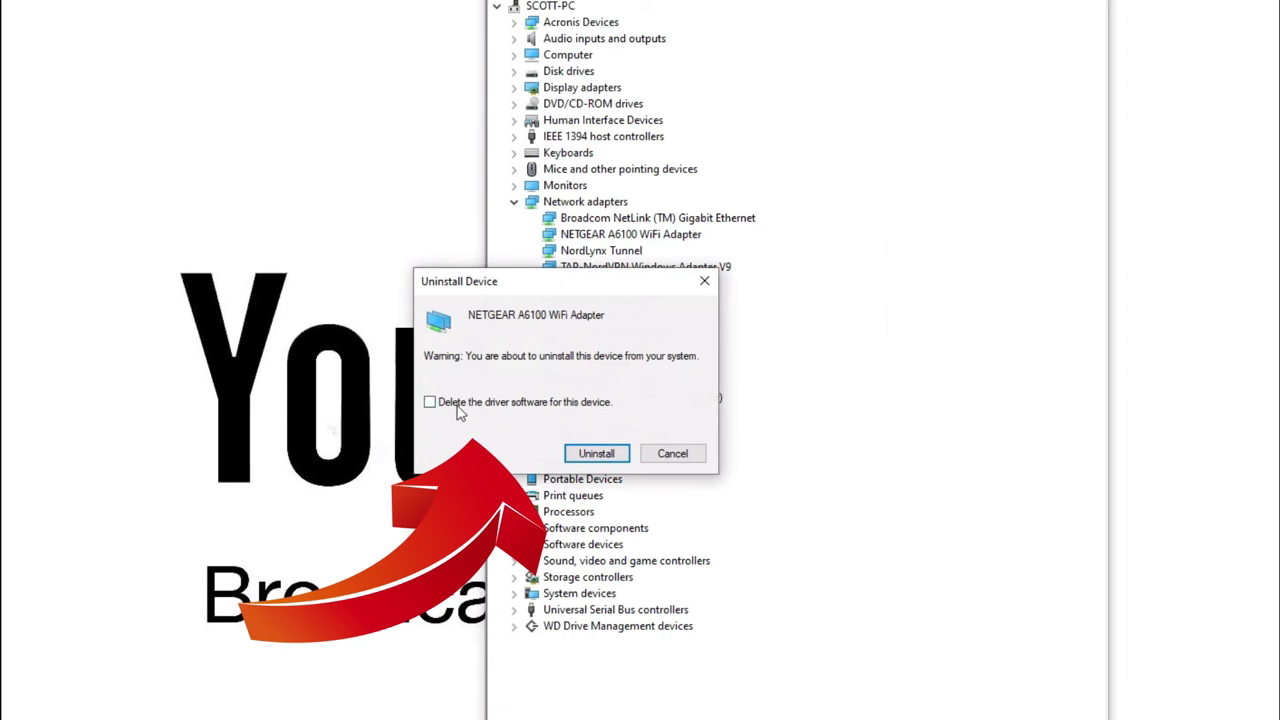
- Uninstall the NETGEAR A6100 WiFi Adapter including its driver software, and reinstall it by running A6100-V1.0.0.36.exe
click(430, 402)
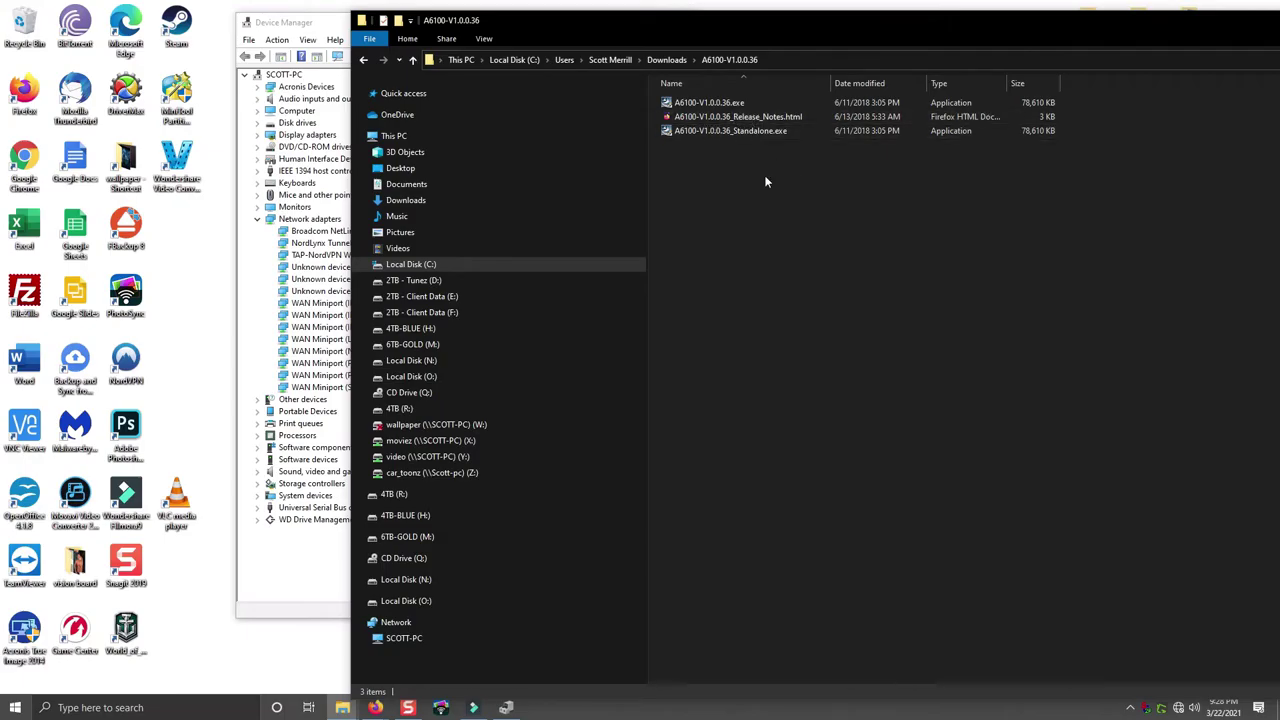
double_click(750, 103)
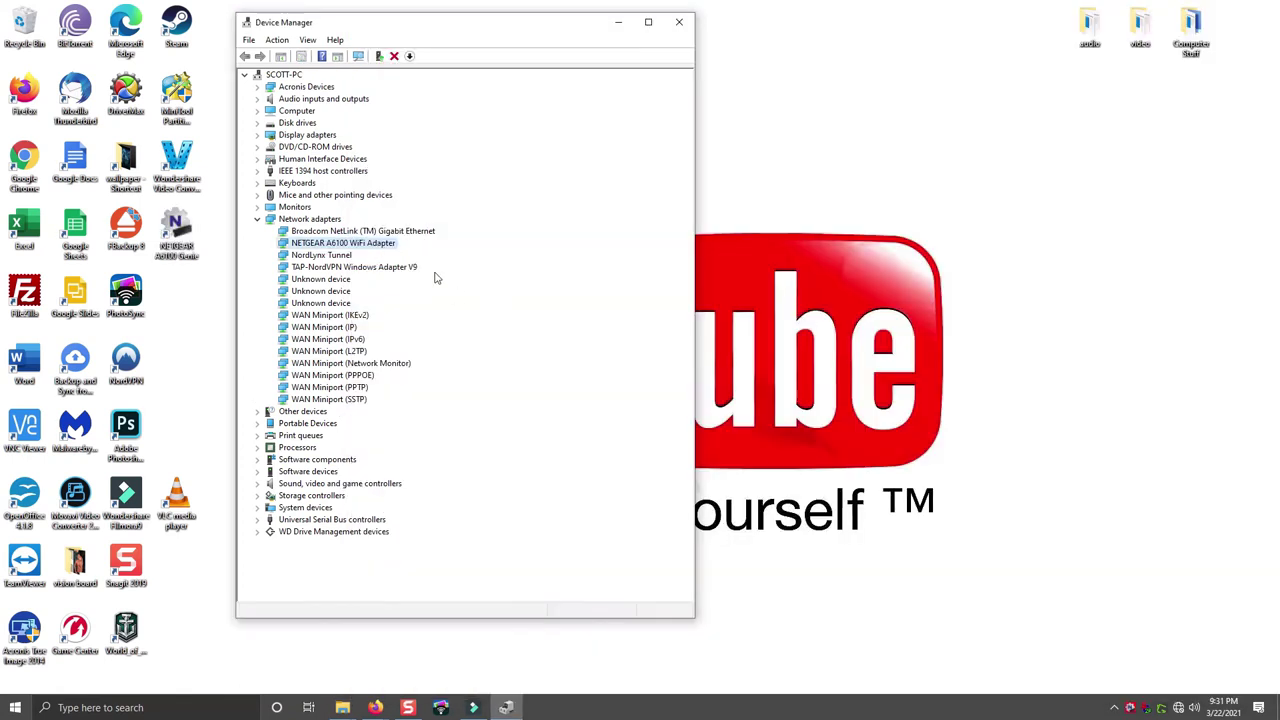
- Enter the network security key for the Greasemonkey-2_Ext Wi-Fi network to connect, and close Device Manager
click(1179, 708)
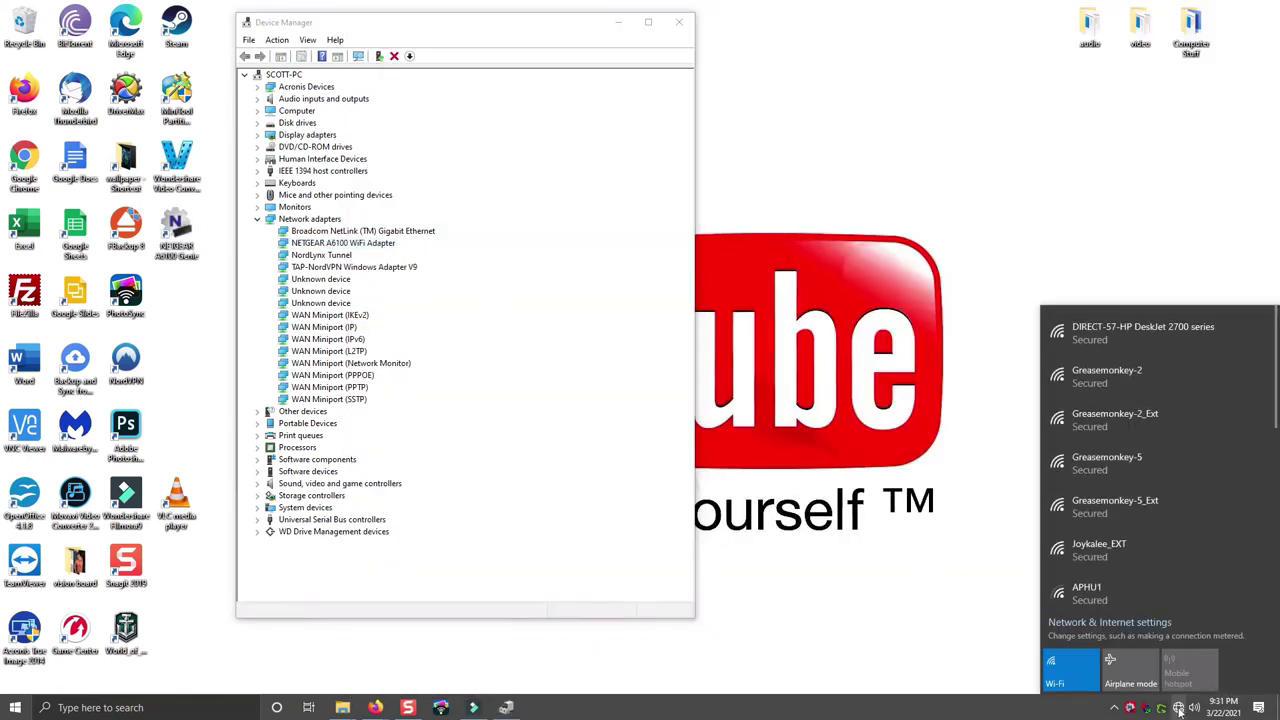
text(g)
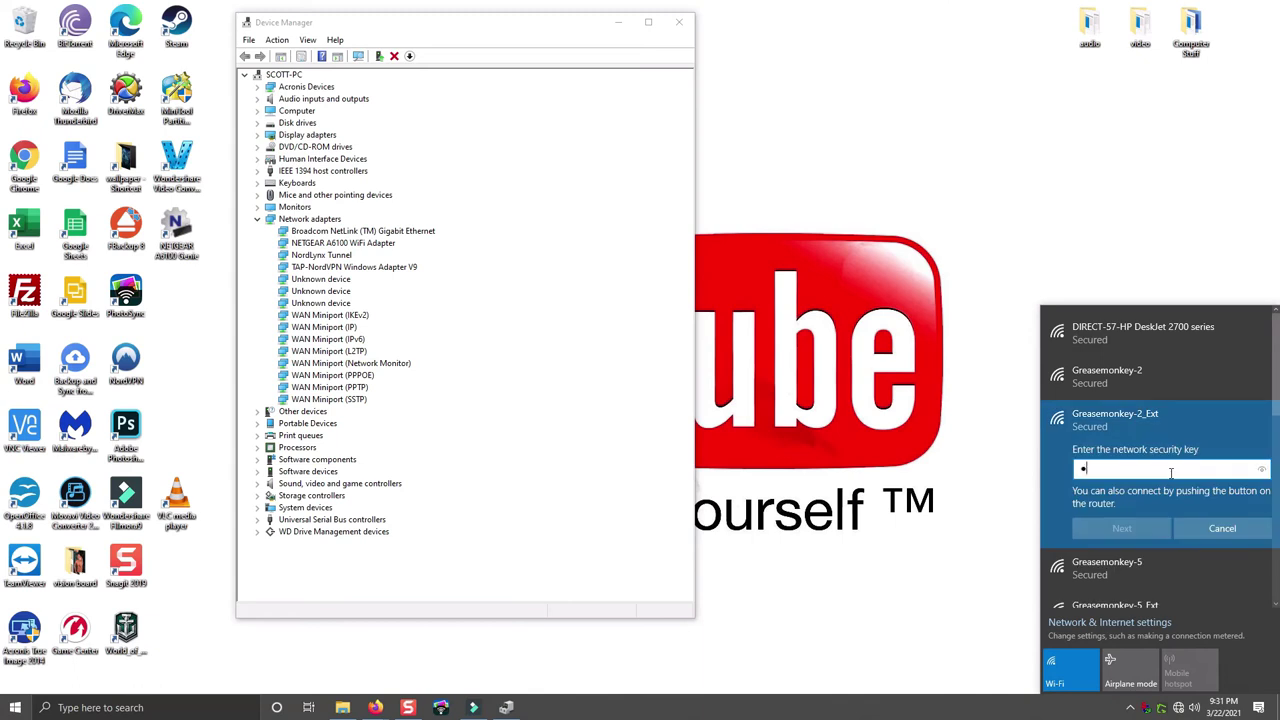
text(•••••••••••)
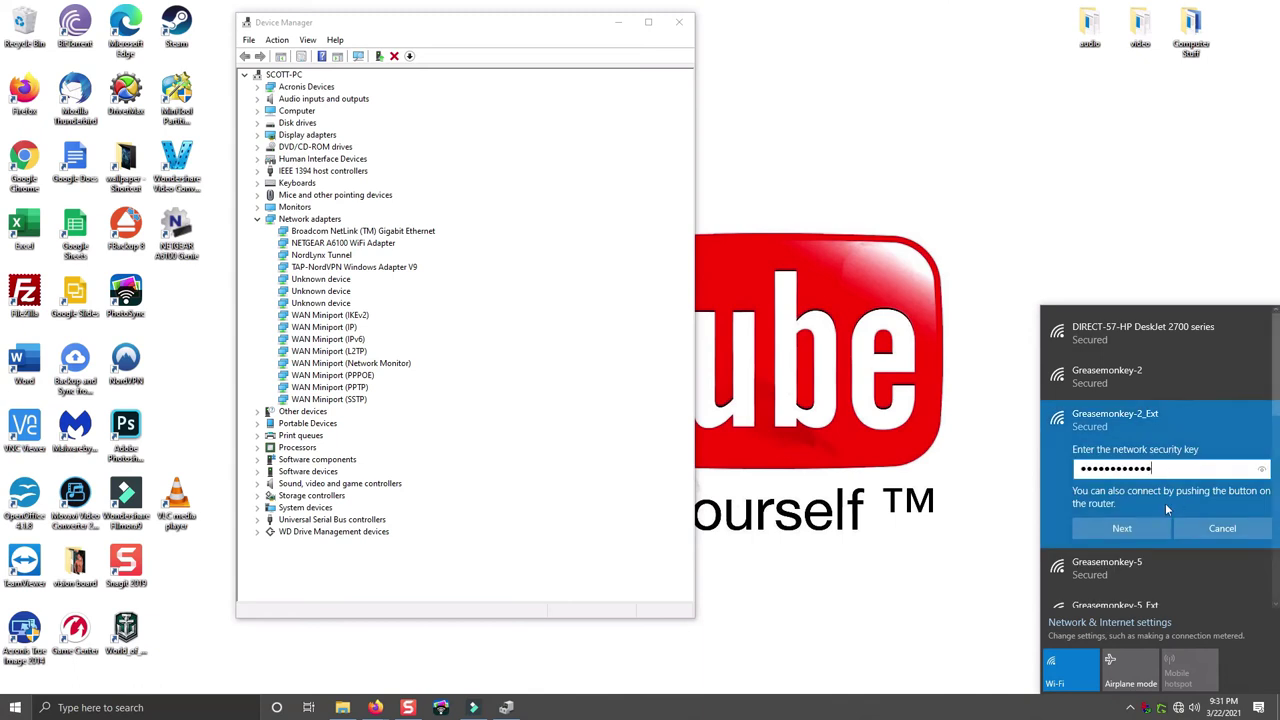
click(1154, 527)
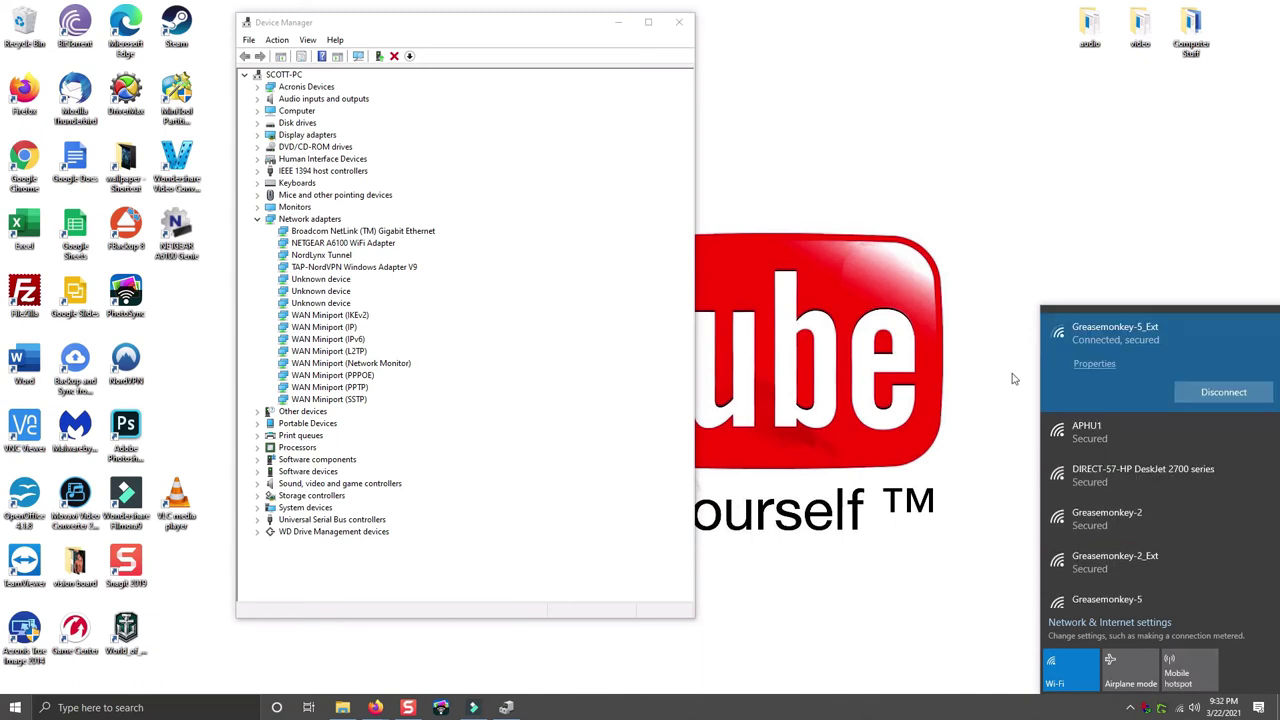
click(686, 26)
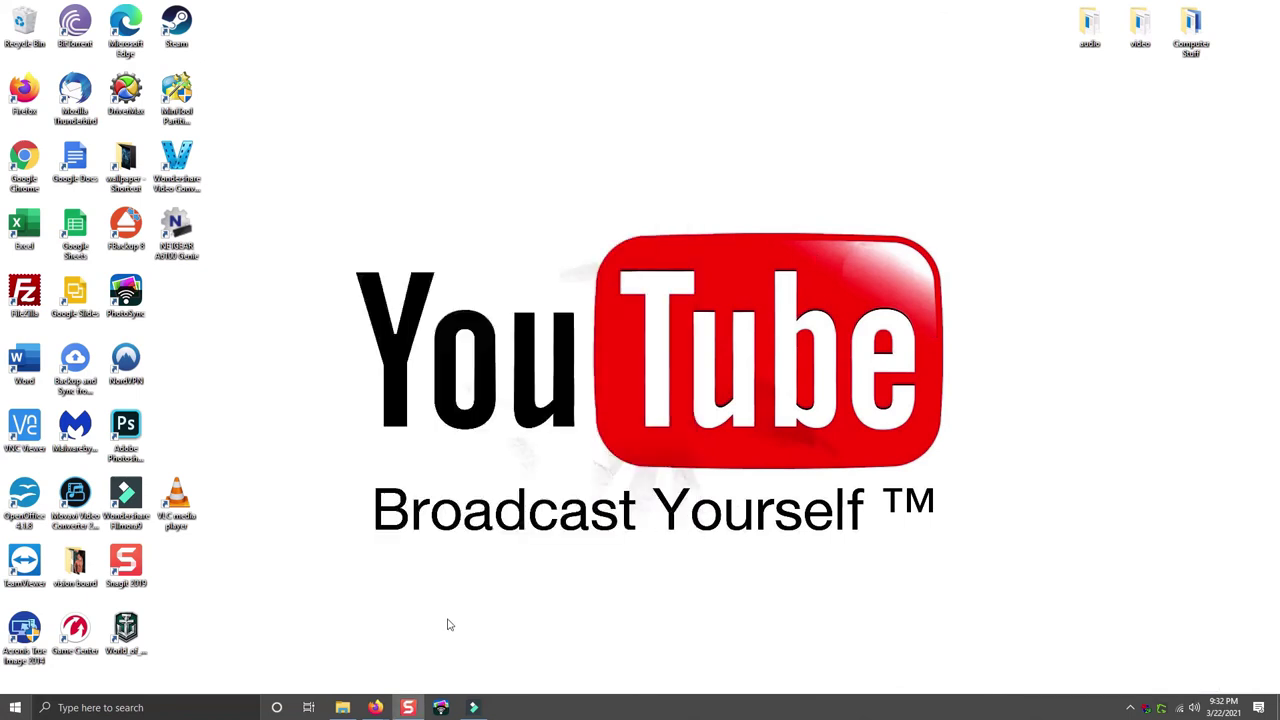
- Open a new Firefox window and browse the Social Media and News bookmarks to test the internet connection
right_click(375, 707)
click(329, 643)
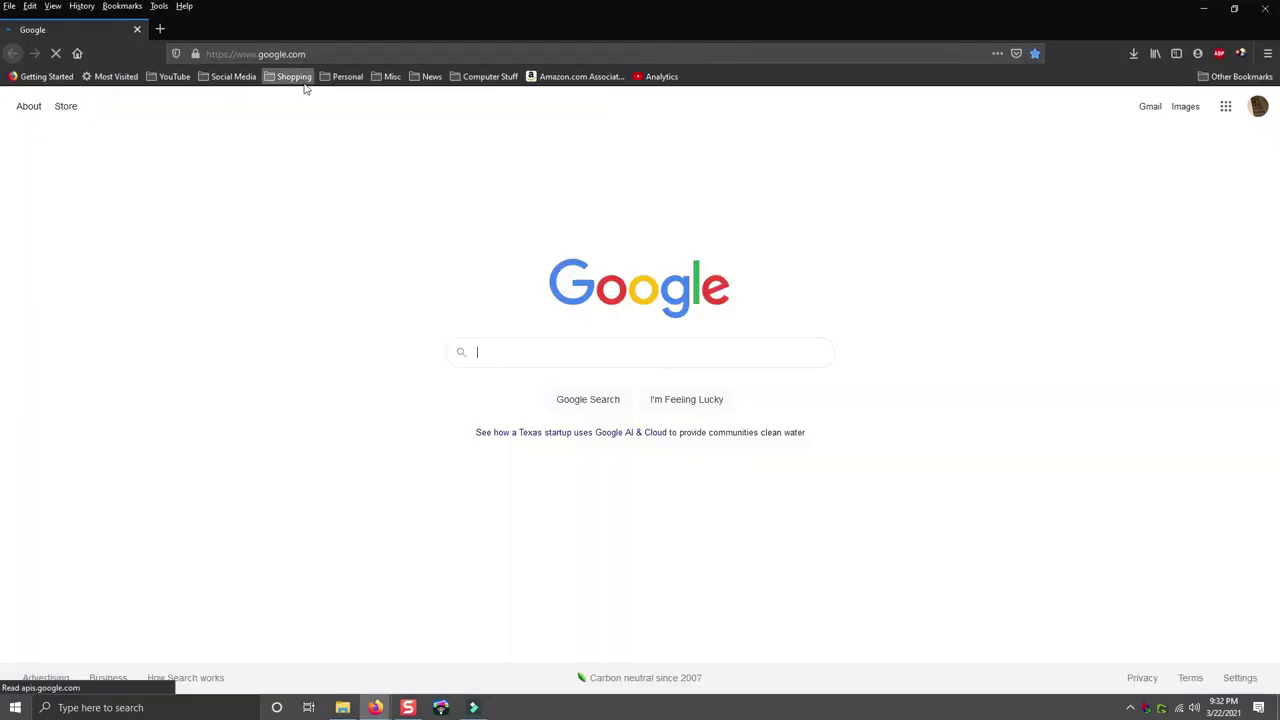
click(233, 77)
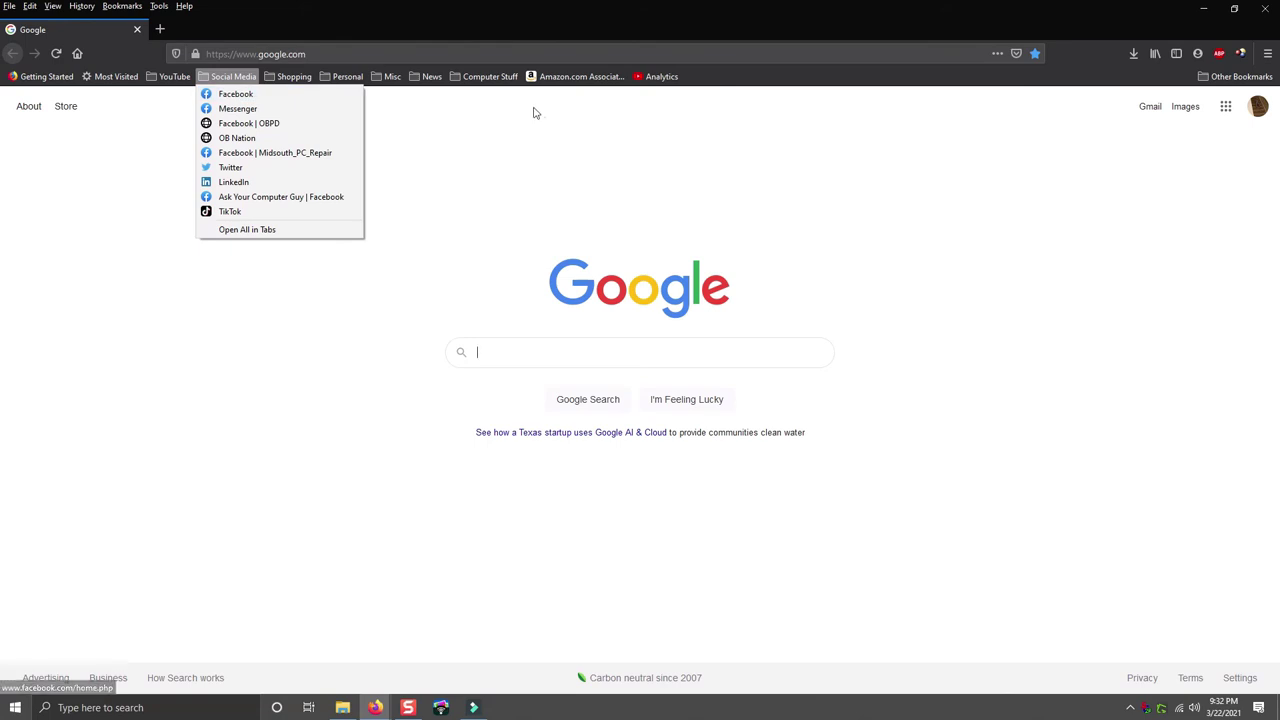
click(431, 77)
click(618, 221)
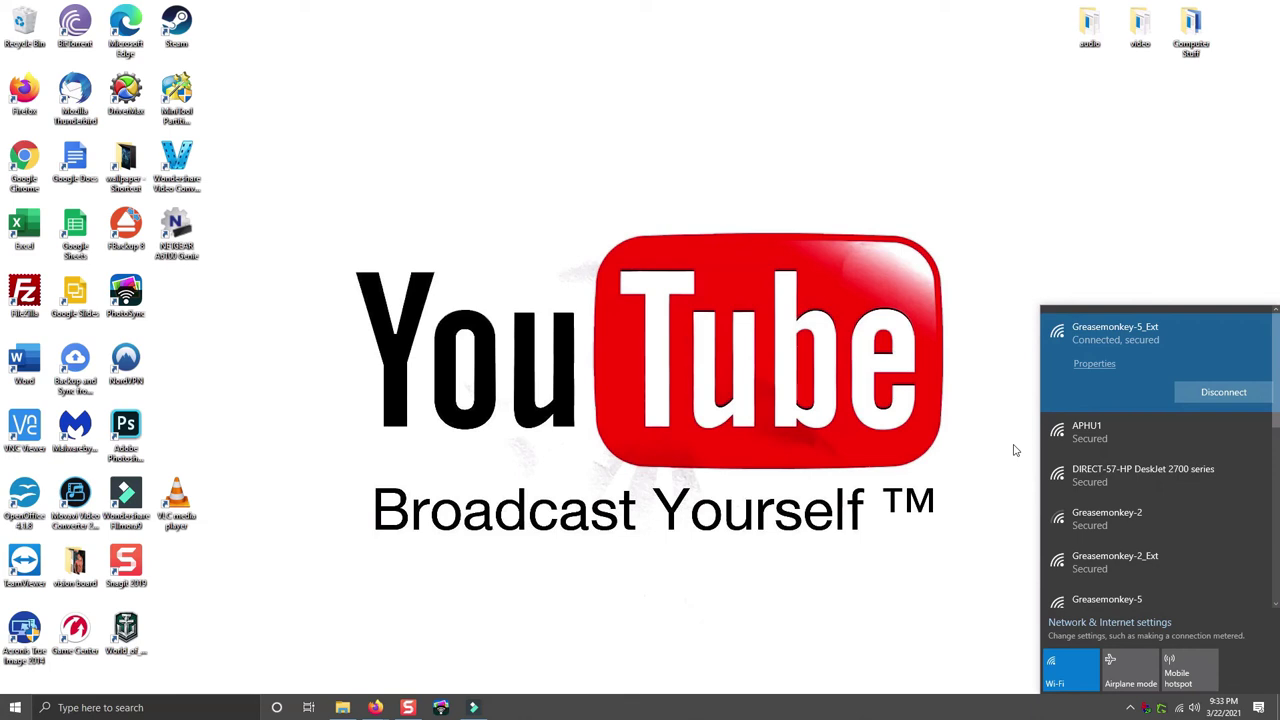
- Switch to Firefox and view the packaging photo of the Cisco Linksys AE2500 USB WiFi adapter on Walmart.com
key(alt+Tab)
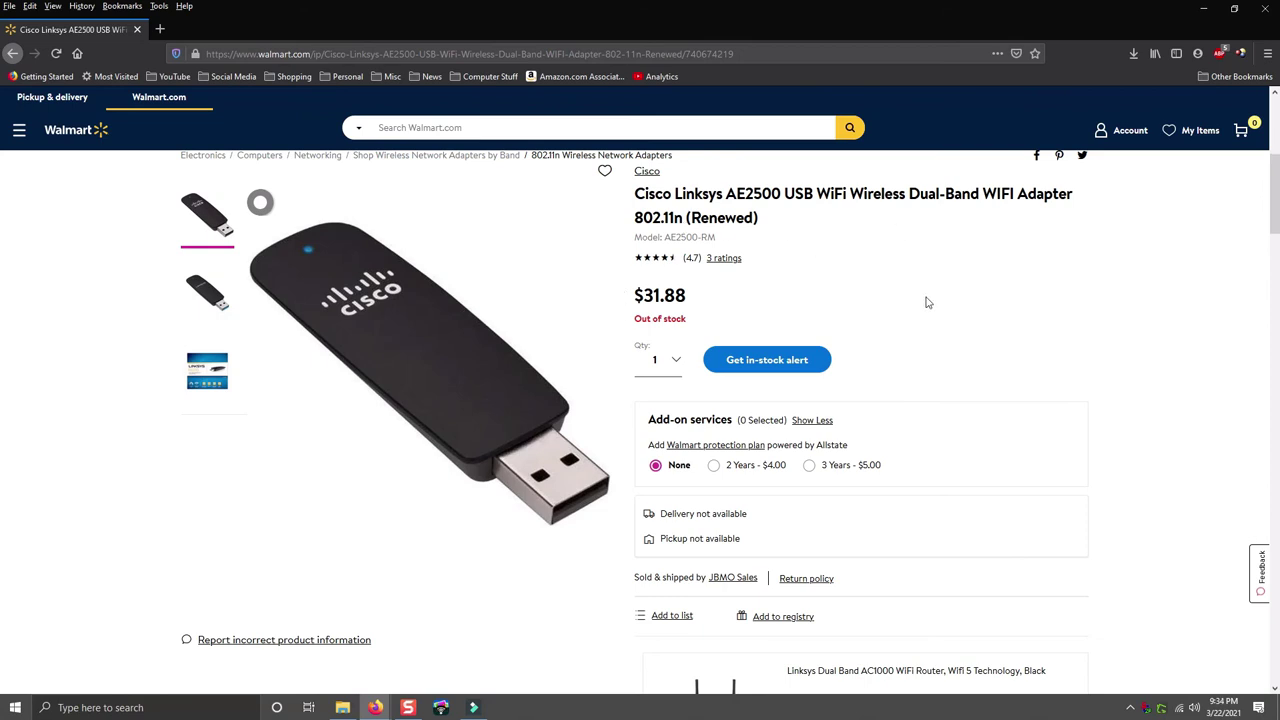
click(207, 370)
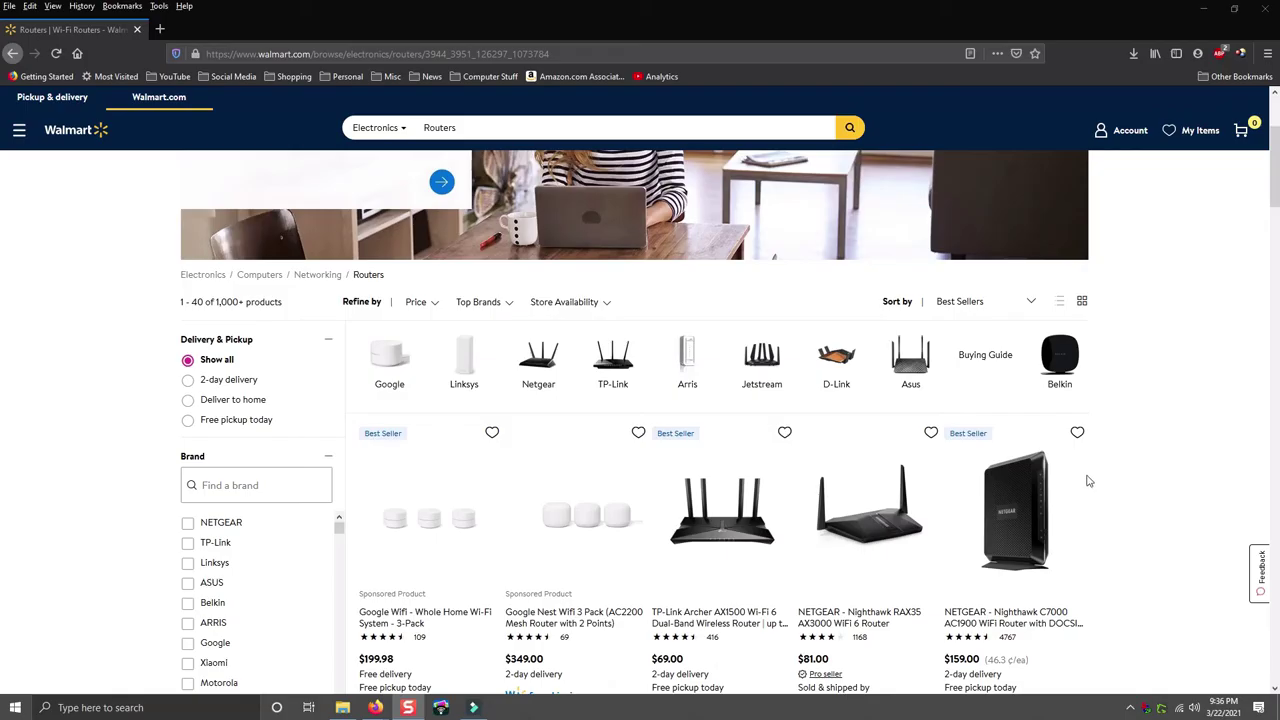
- Browse the Linksys routers on Walmart.com and sort them by Price: low to high
click(464, 362)
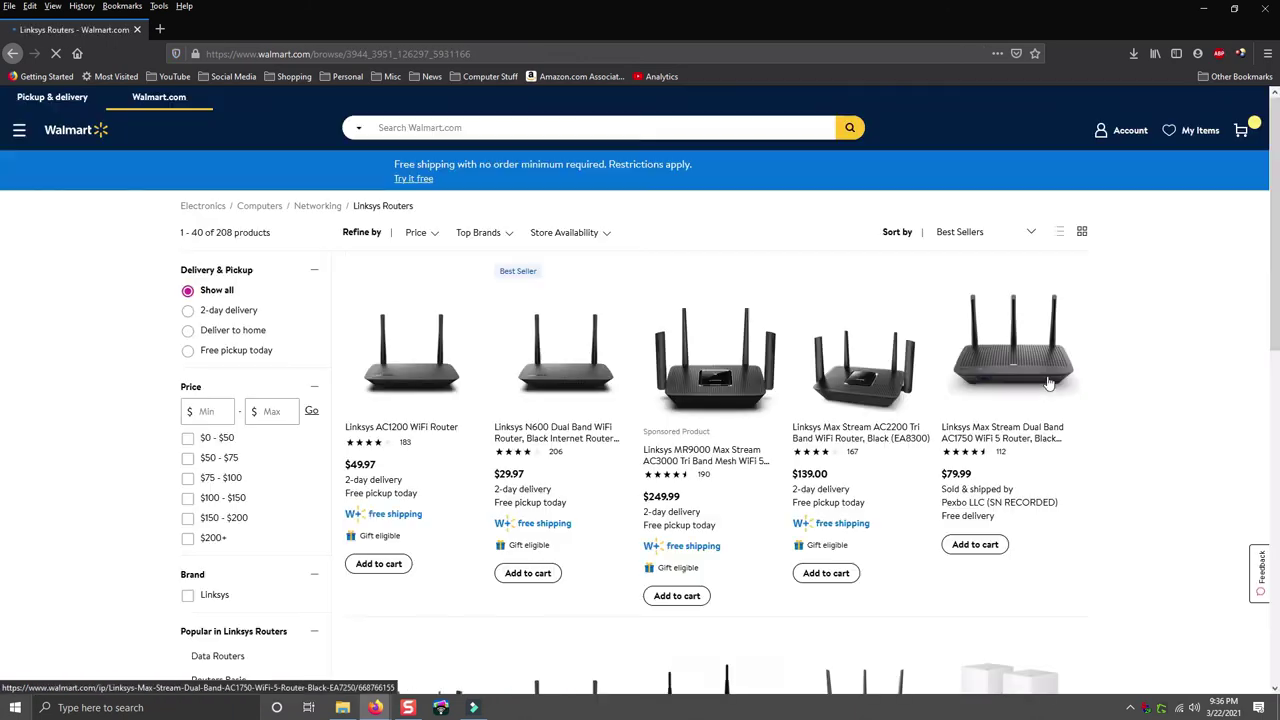
scroll(1110, 389, down, 5)
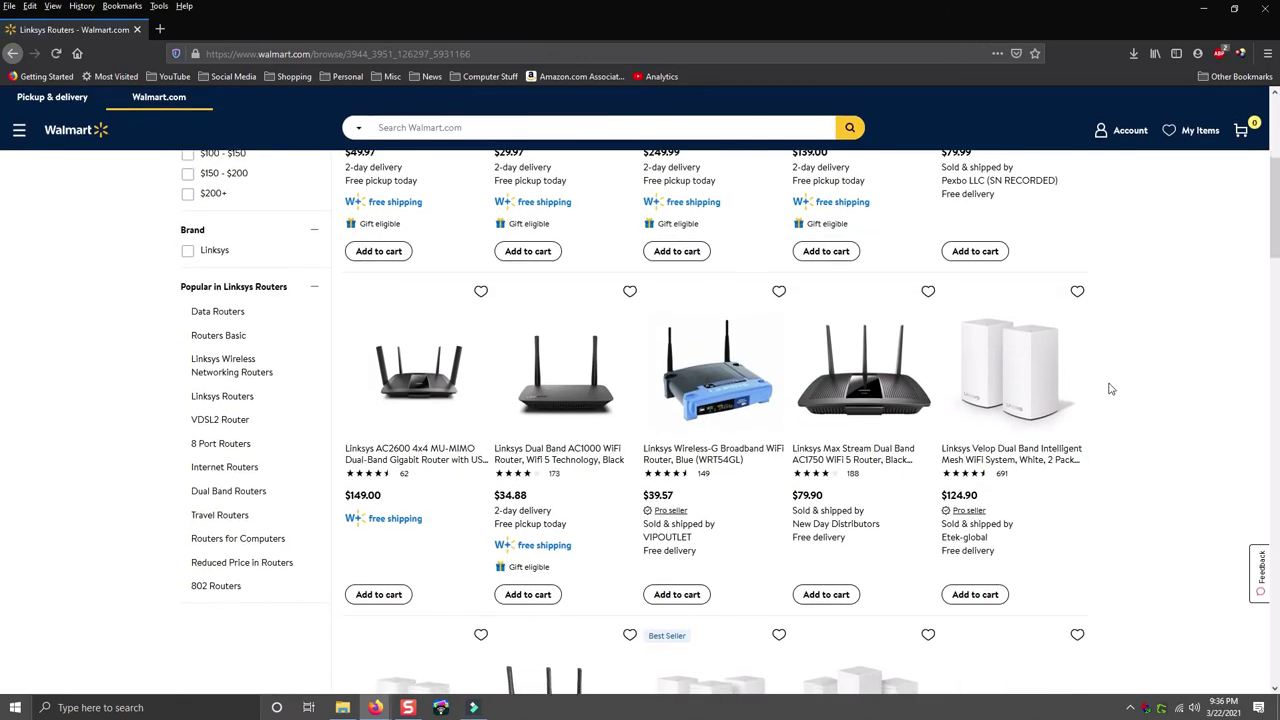
scroll(1110, 389, up, 3)
scroll(1110, 389, up, 3)
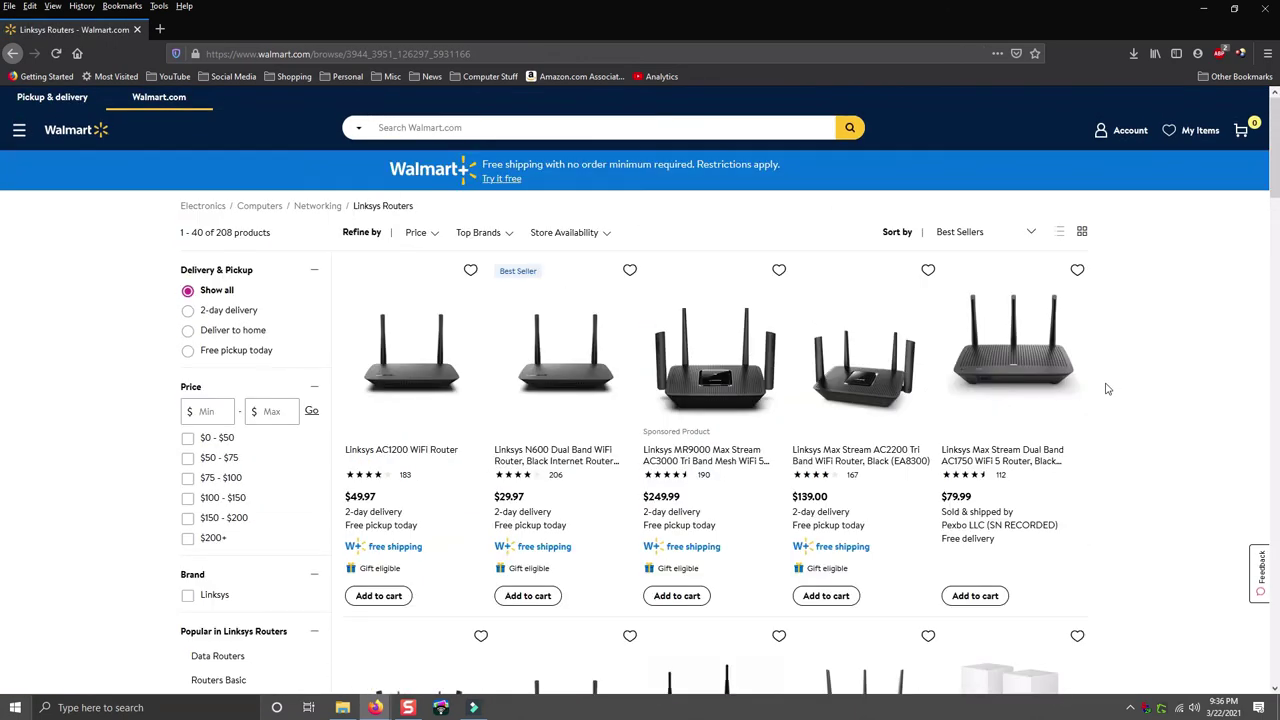
click(982, 232)
click(970, 263)
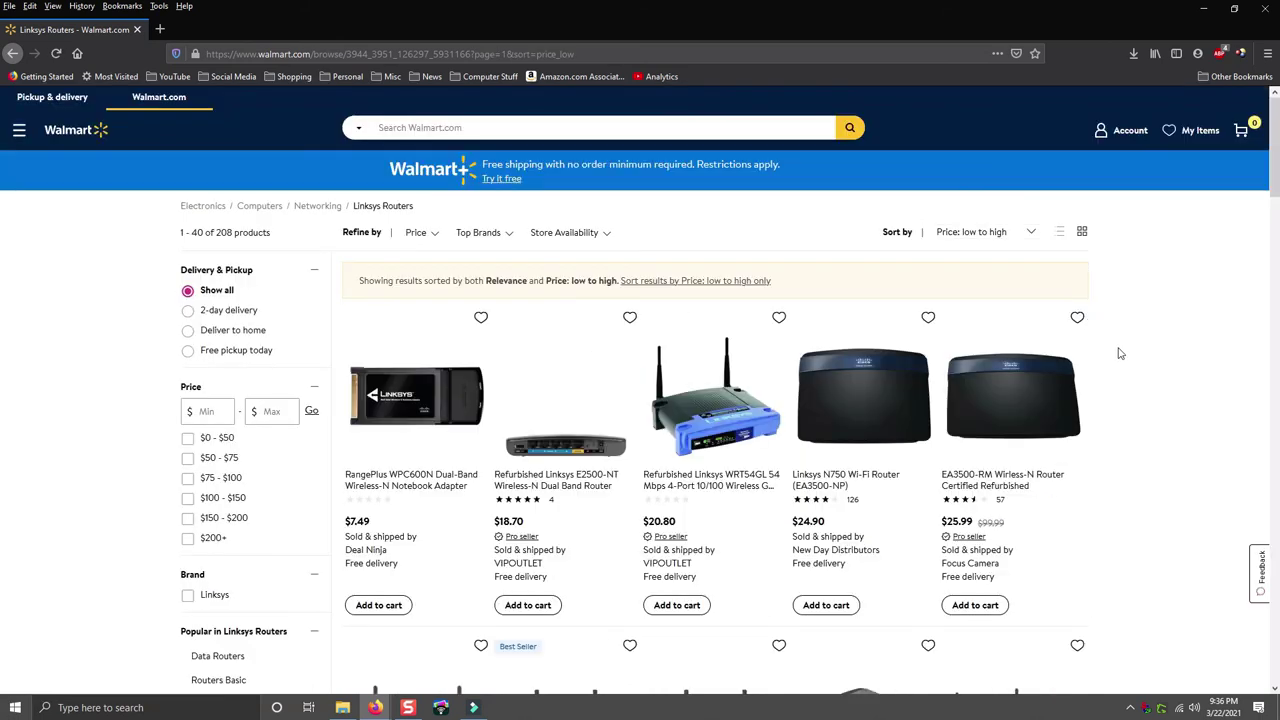
- Open the Linksys Dual Band AC1000 WiFi Router product page and view the photo of its retail box
click(938, 411)
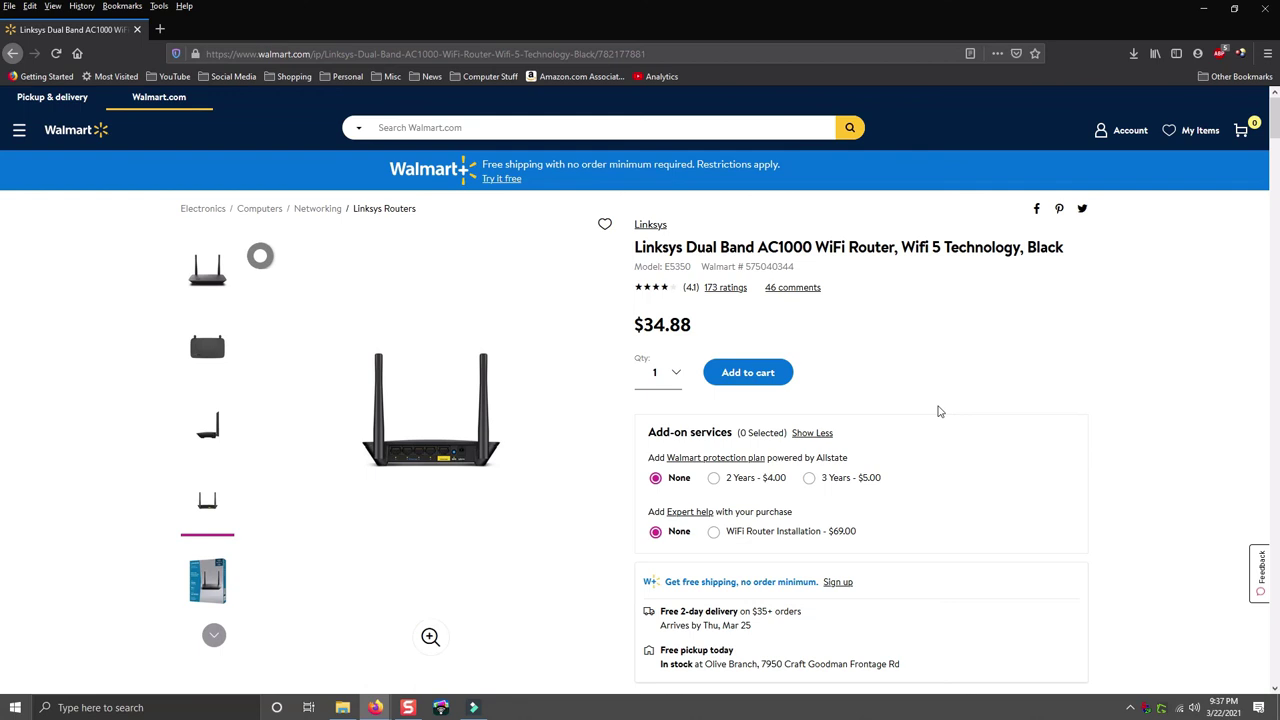
click(196, 587)
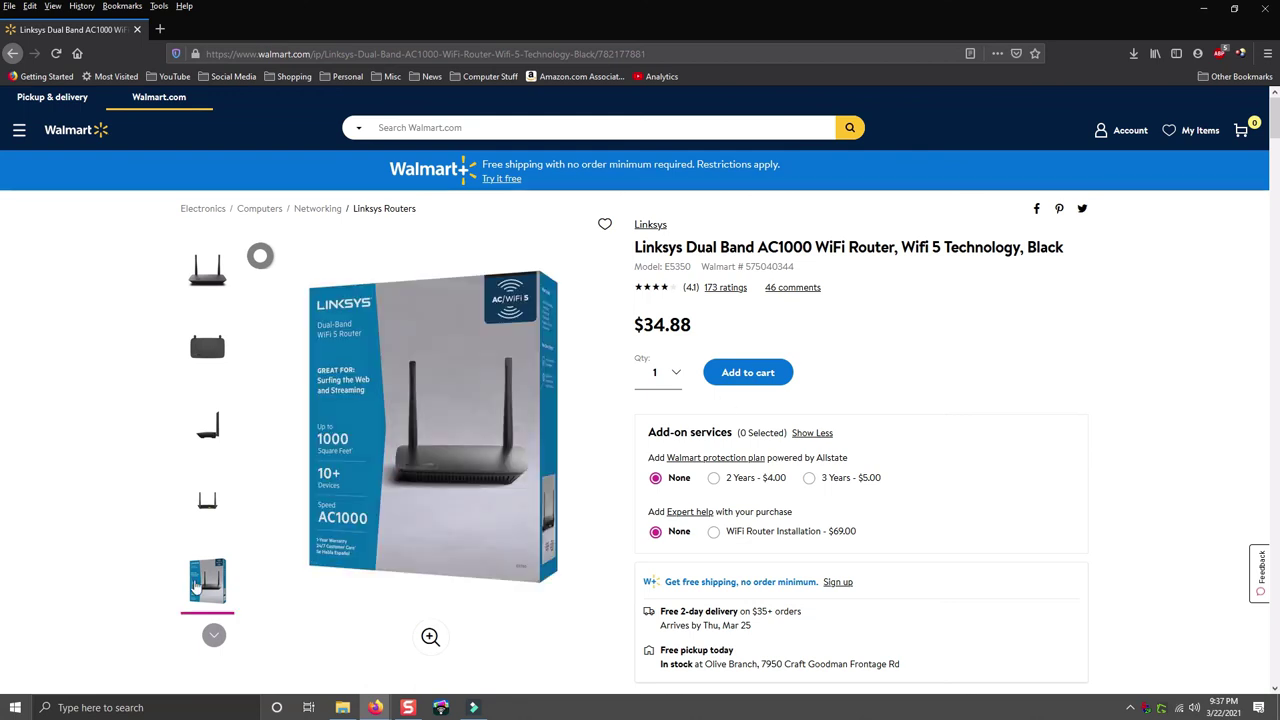